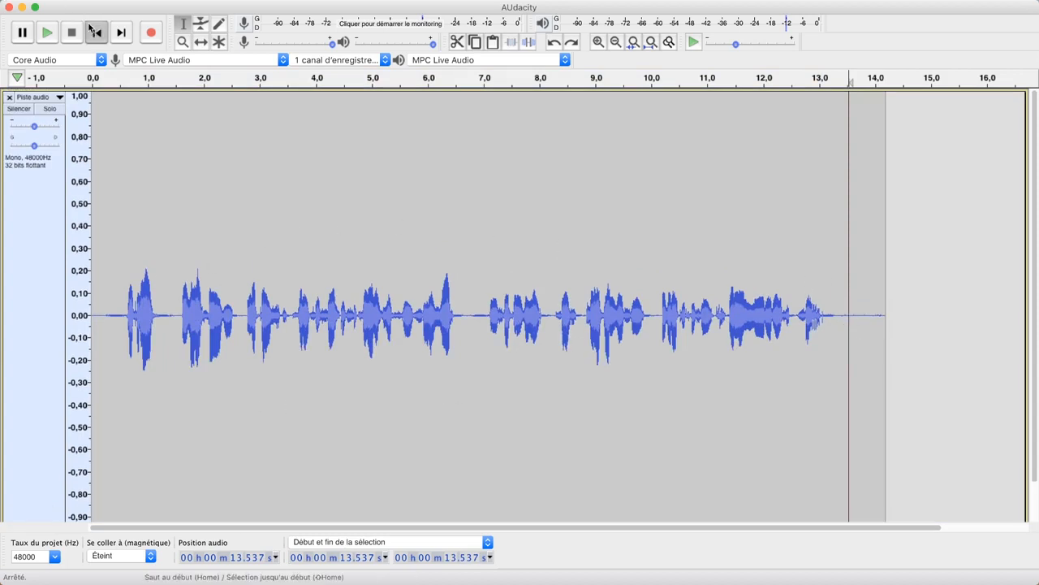
left_click(94, 31)
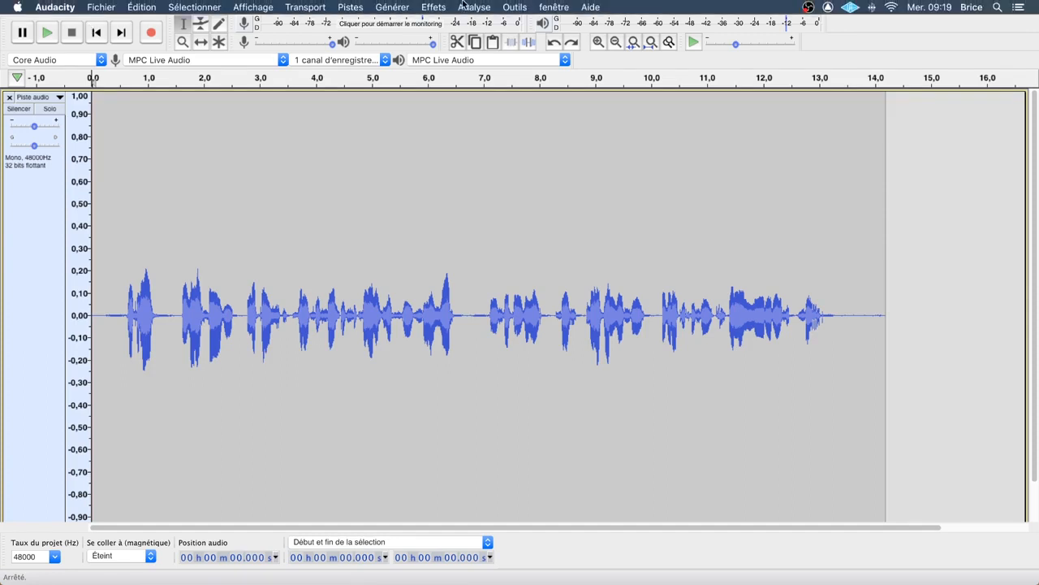
left_click(438, 7)
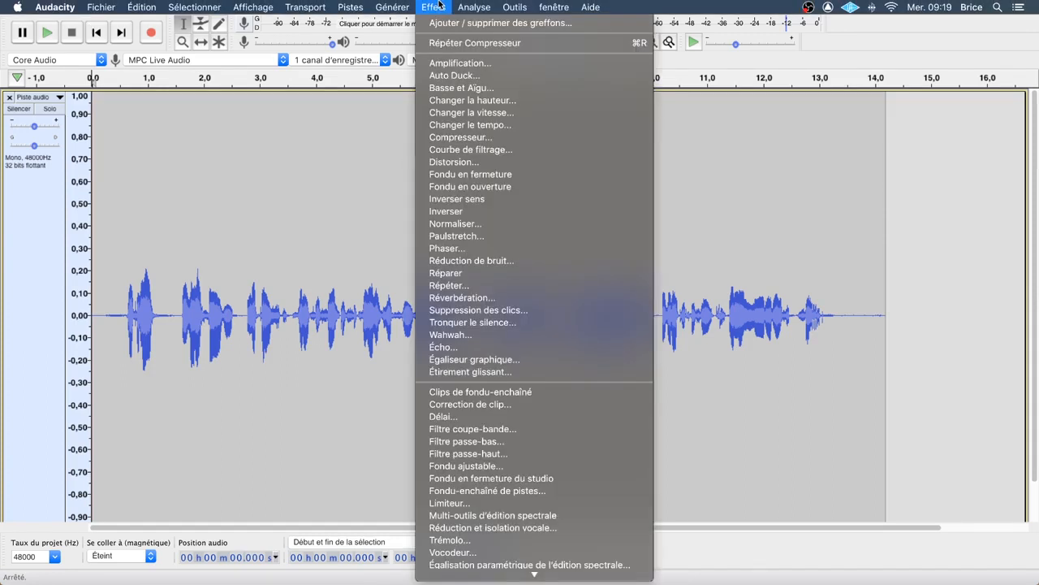
left_click(47, 33)
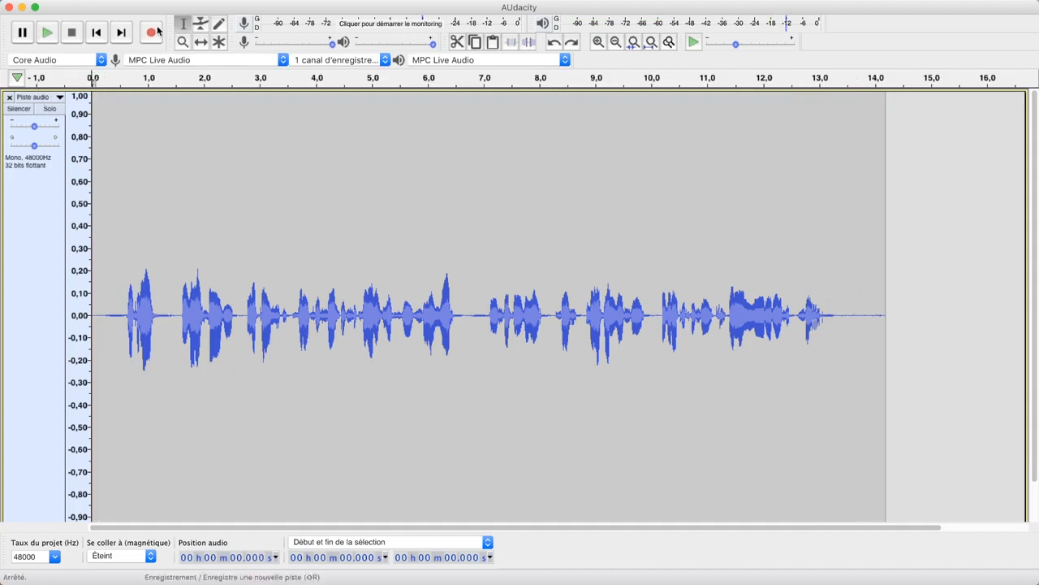
mouse_move(228, 5)
left_click(423, 6)
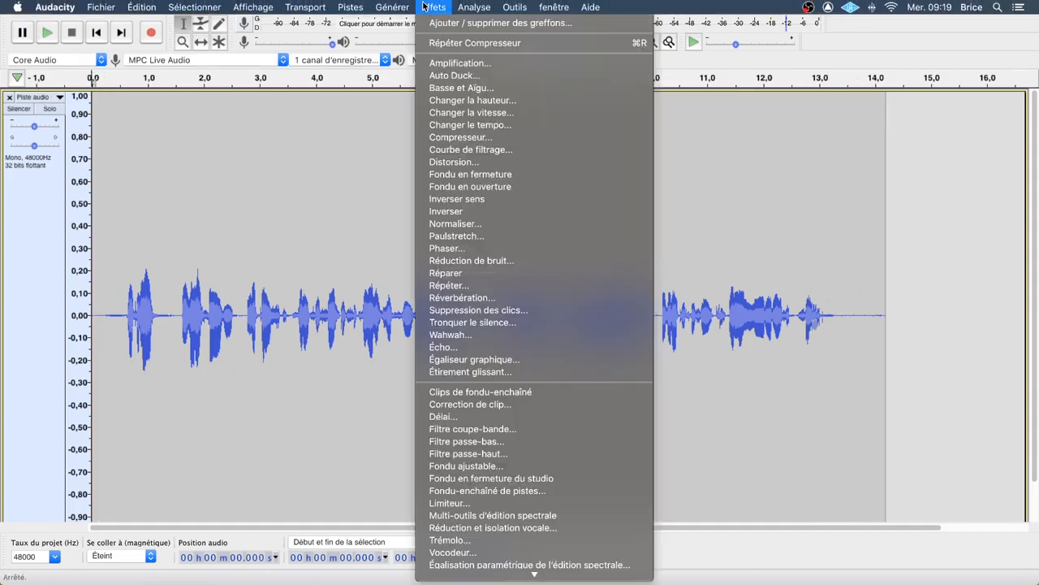
left_click(203, 298)
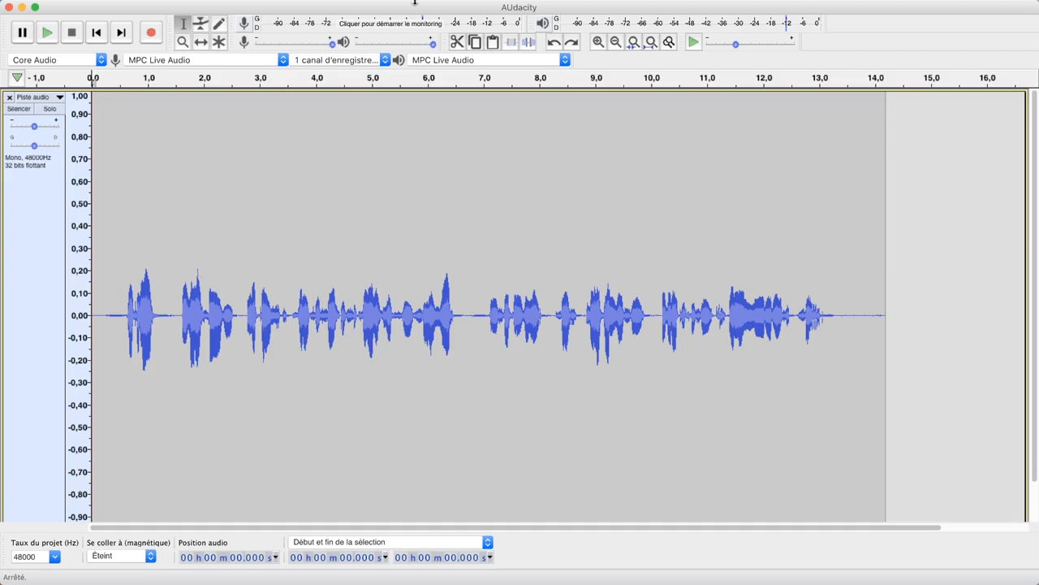
mouse_move(425, 4)
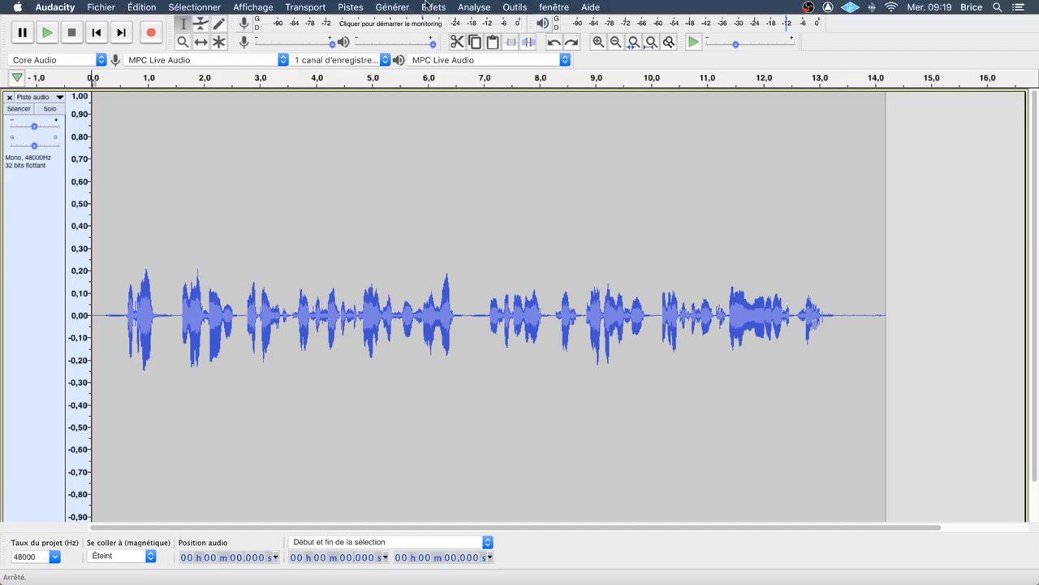
left_click(514, 7)
mouse_move(441, 7)
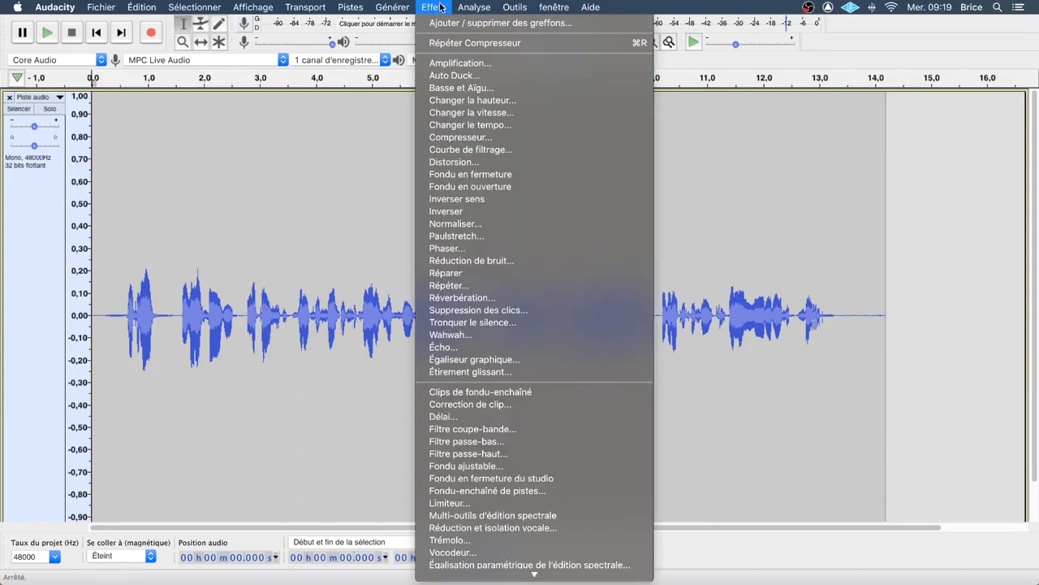
left_click(254, 448)
left_click(257, 328)
Step: Select the whole voice recording and open the high-pass filter (Filtre passe-haut)
left_click_drag(913, 274, 2, 268)
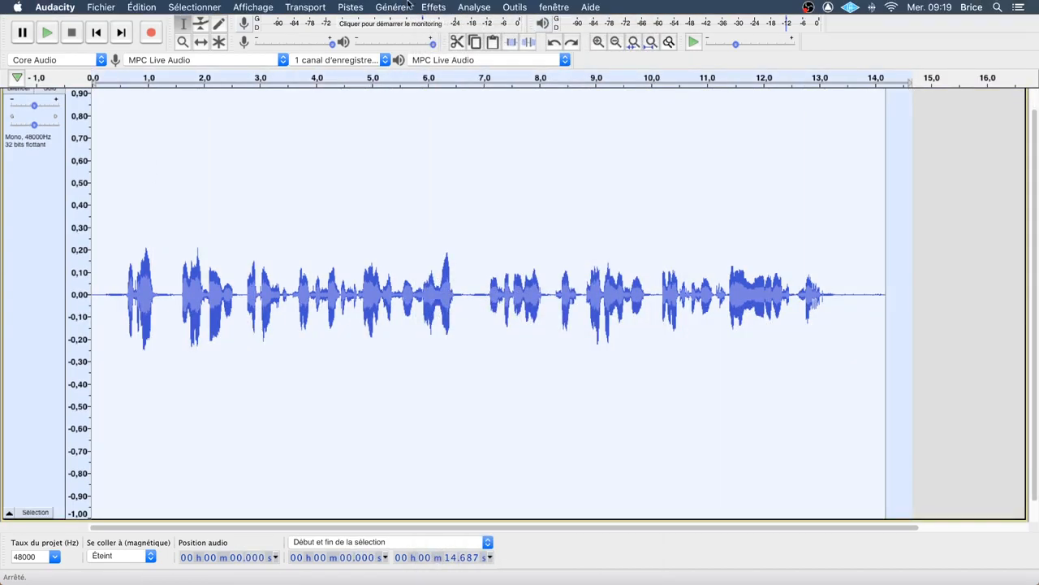
left_click(433, 7)
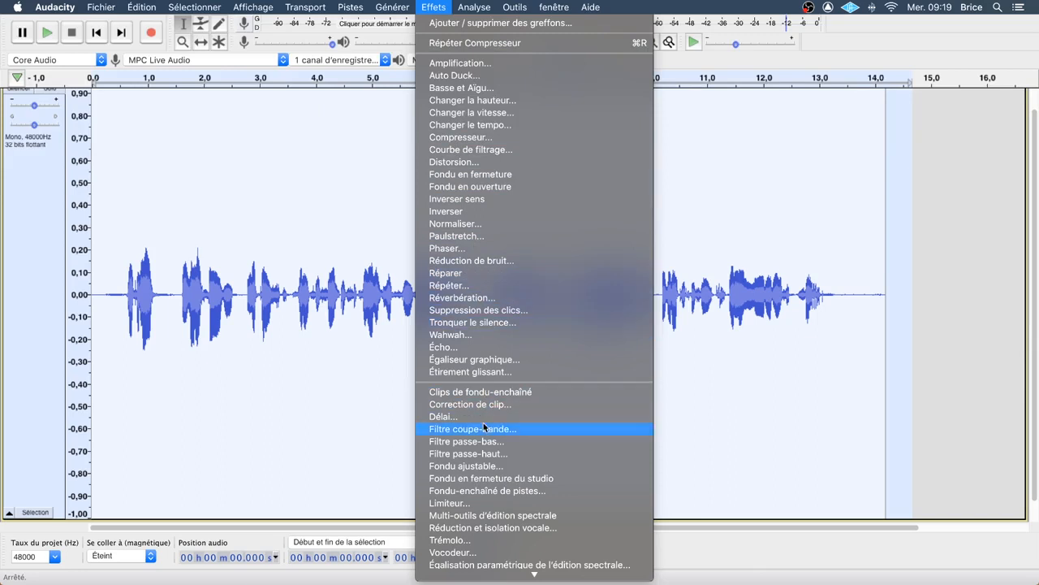
left_click(452, 456)
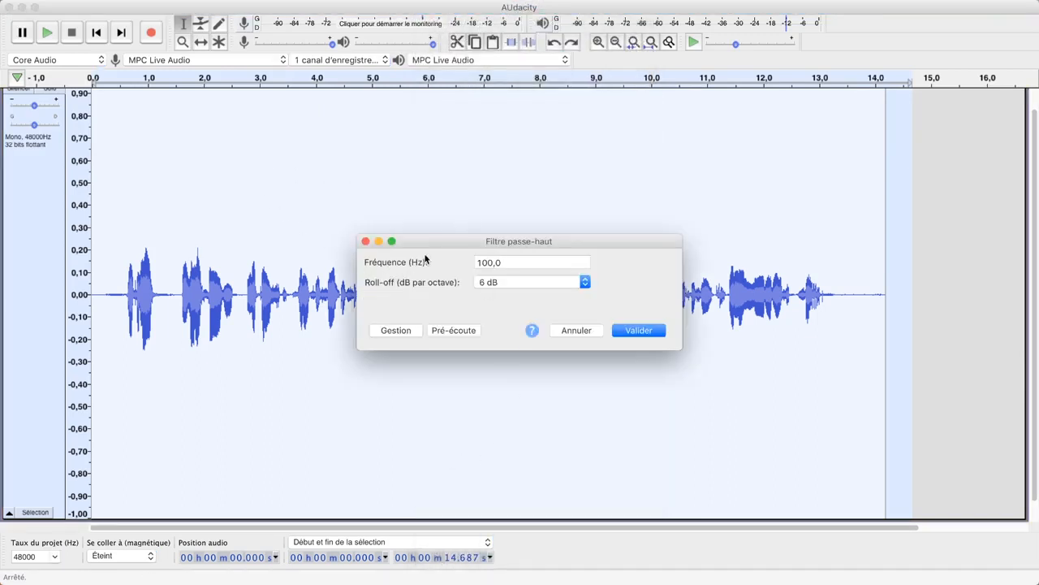
left_click_drag(426, 242, 371, 346)
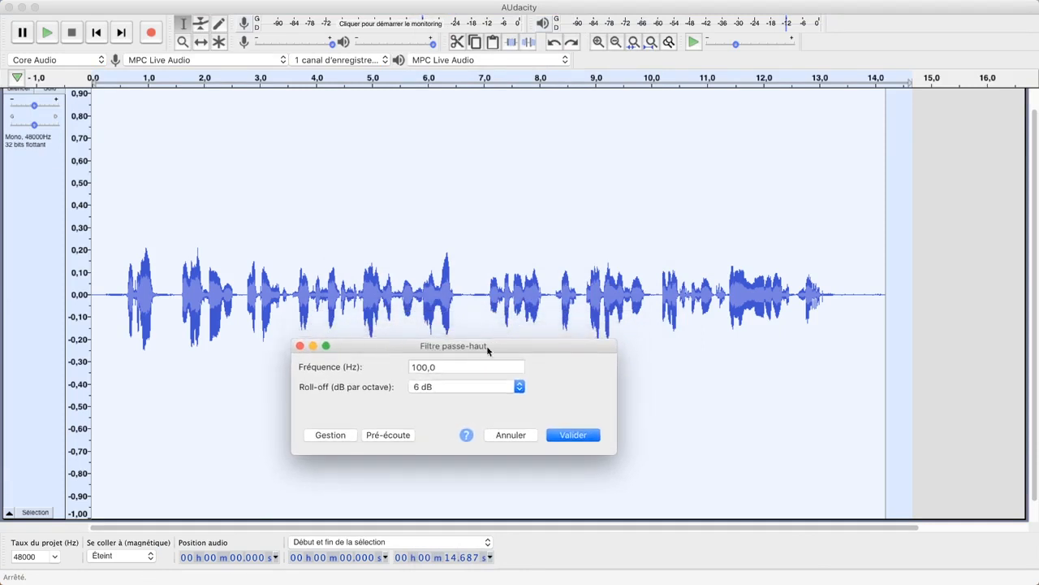
Step: Apply the high-pass filter with a frequency of 100 Hz and a roll-off of 12 dB per octave
left_click(452, 367)
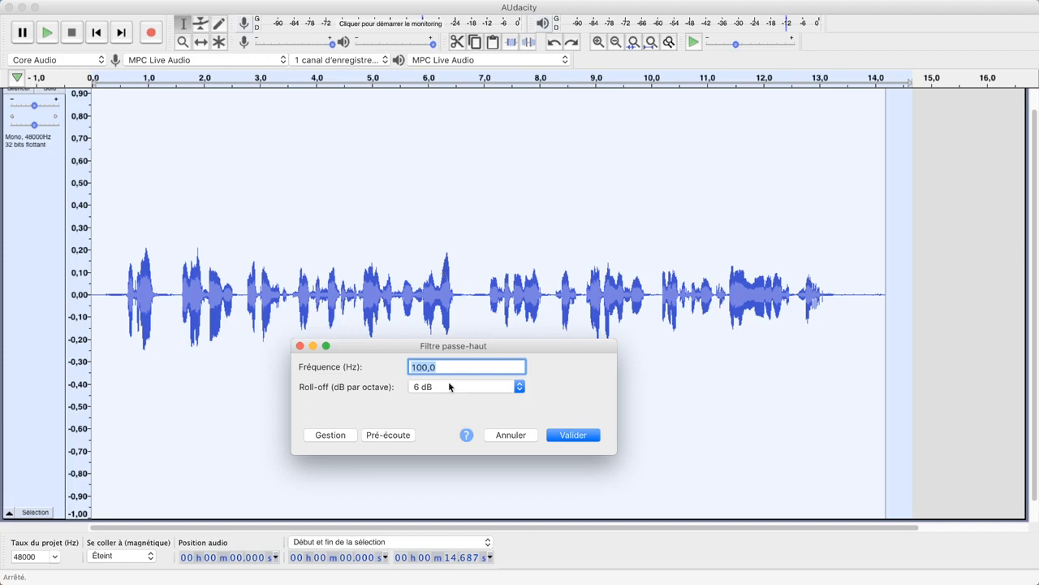
left_click_drag(460, 366, 327, 368)
type("1")
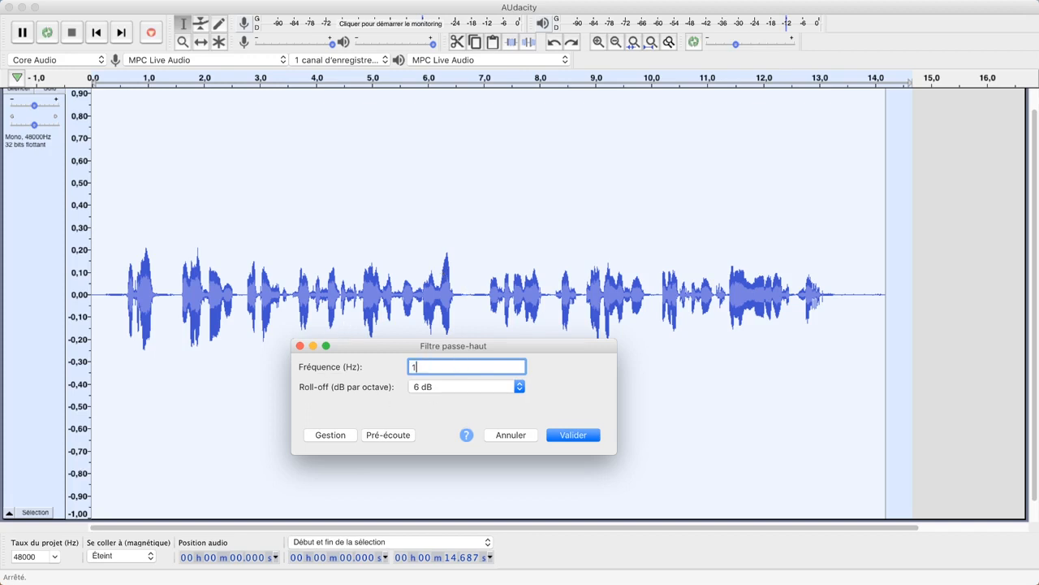
type("00")
left_click(452, 388)
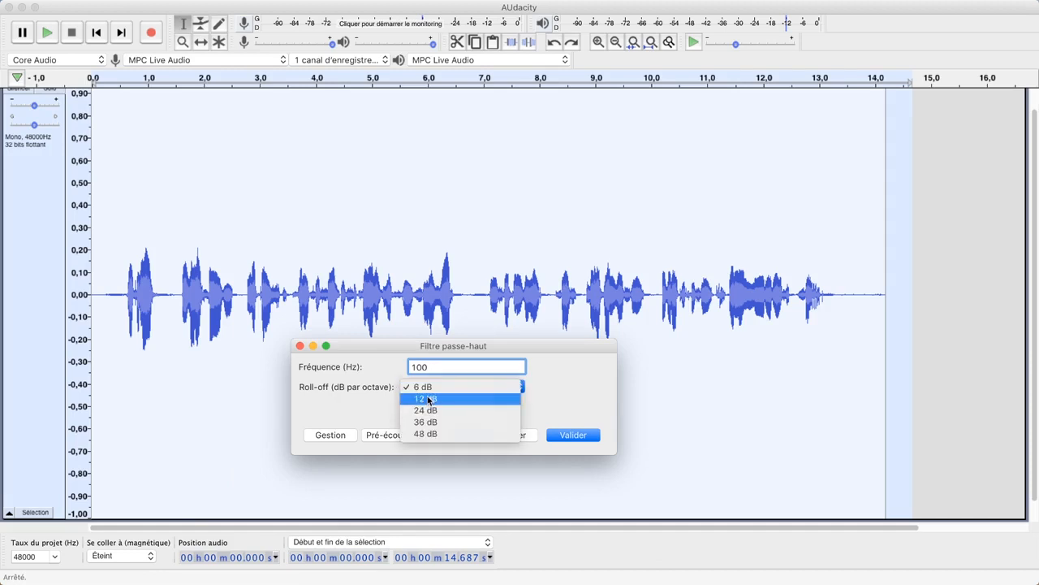
left_click(430, 397)
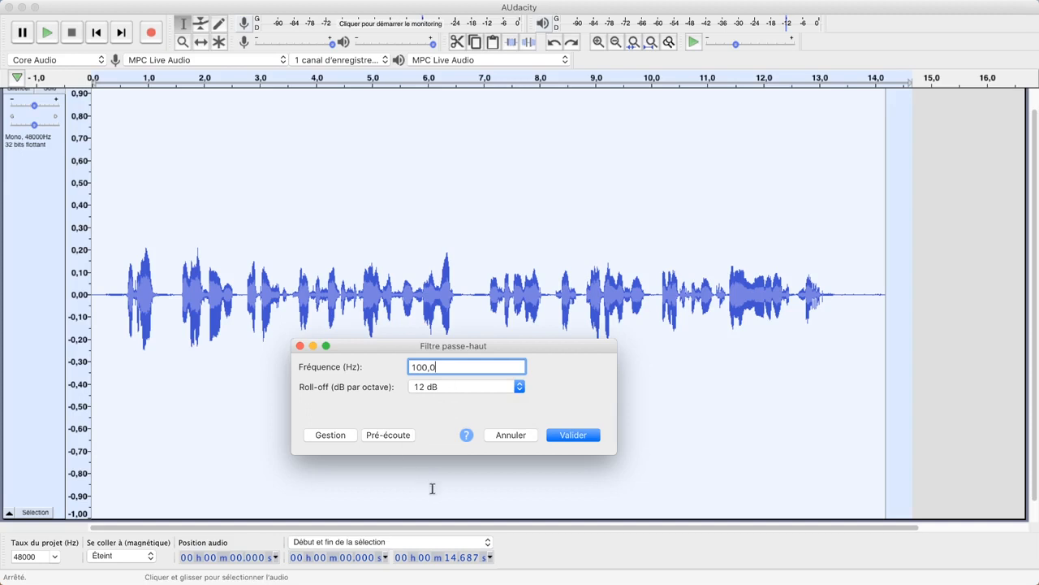
left_click(571, 438)
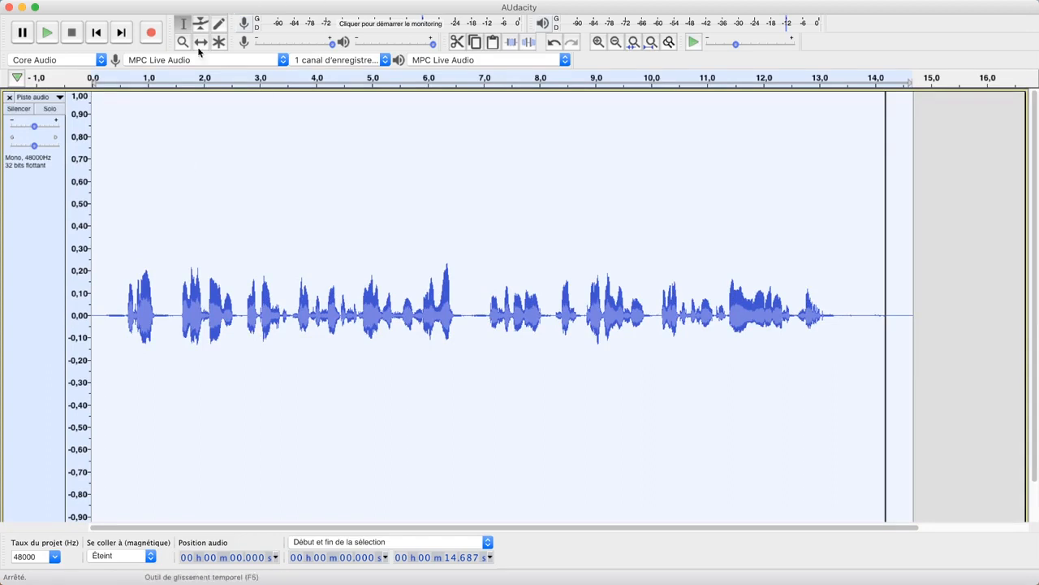
Step: Play the high-pass-filtered recording from the beginning to hear the result
left_click(107, 284)
left_click(98, 32)
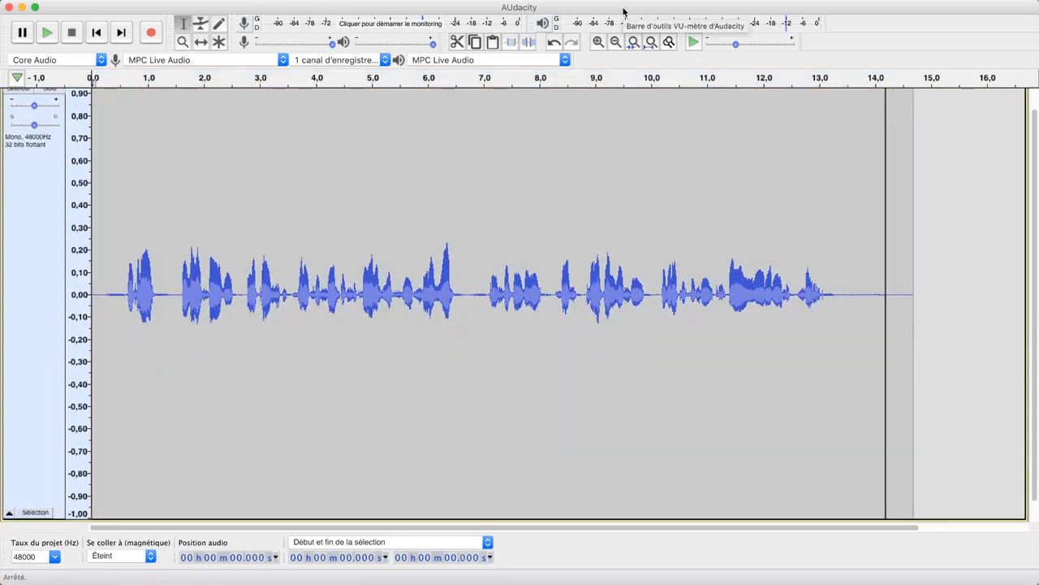
key("space")
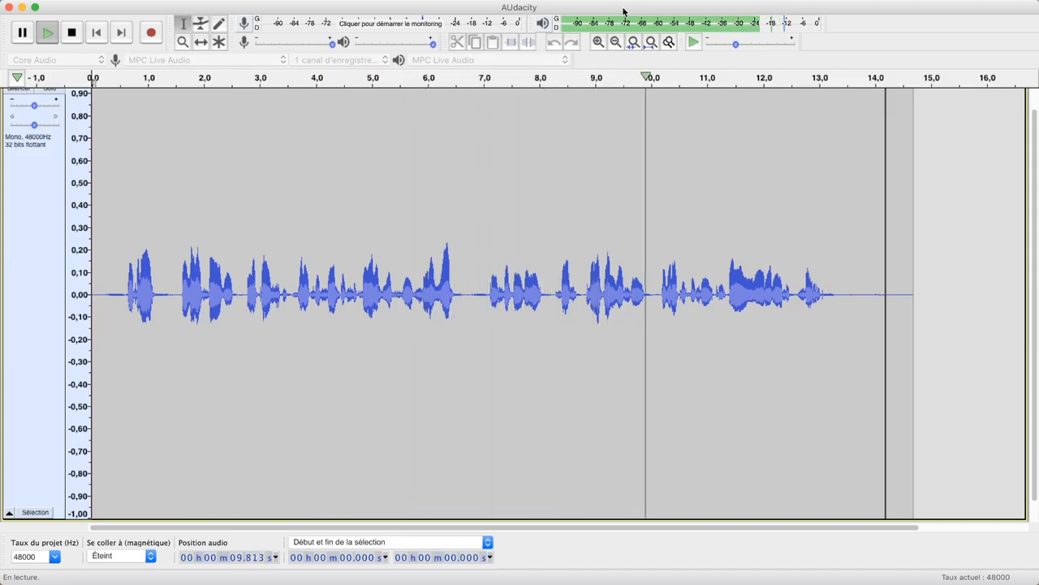
key("space")
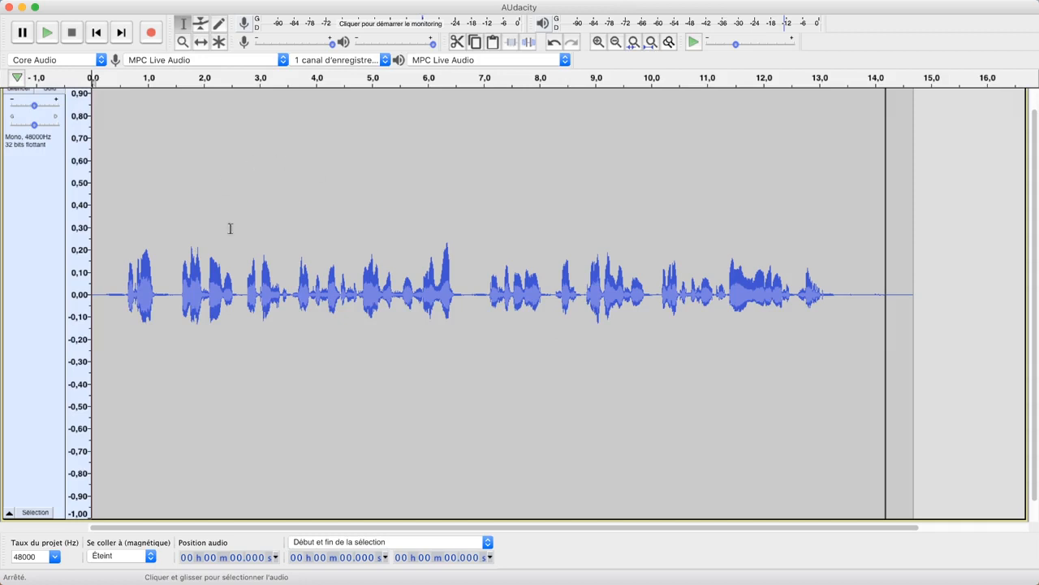
Step: Apply the Basse et Aigu effect to the whole recording with bass at 0 dB and treble at 6 dB
mouse_move(433, 5)
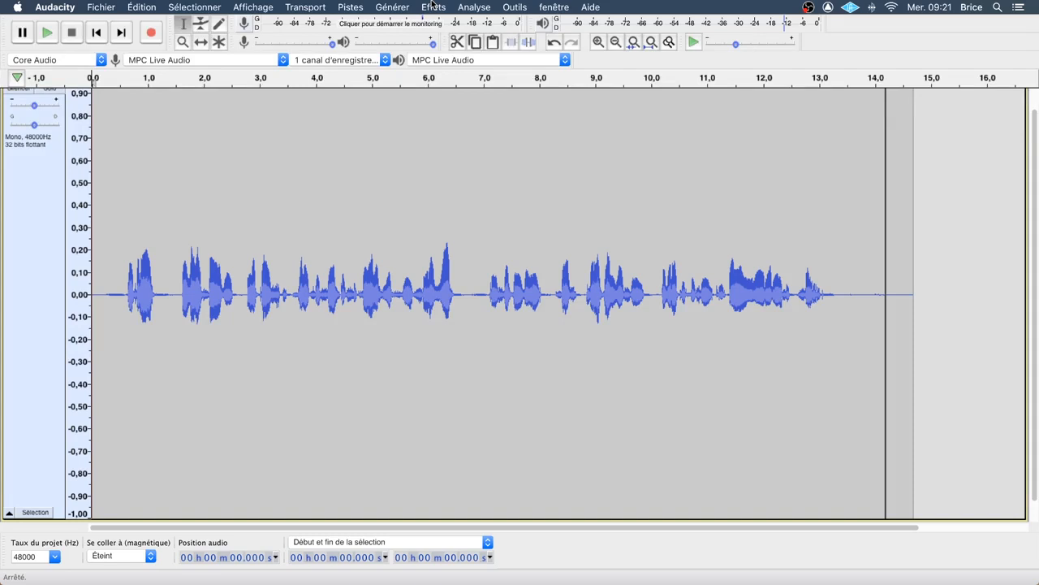
left_click_drag(931, 255, 93, 268)
mouse_move(321, 4)
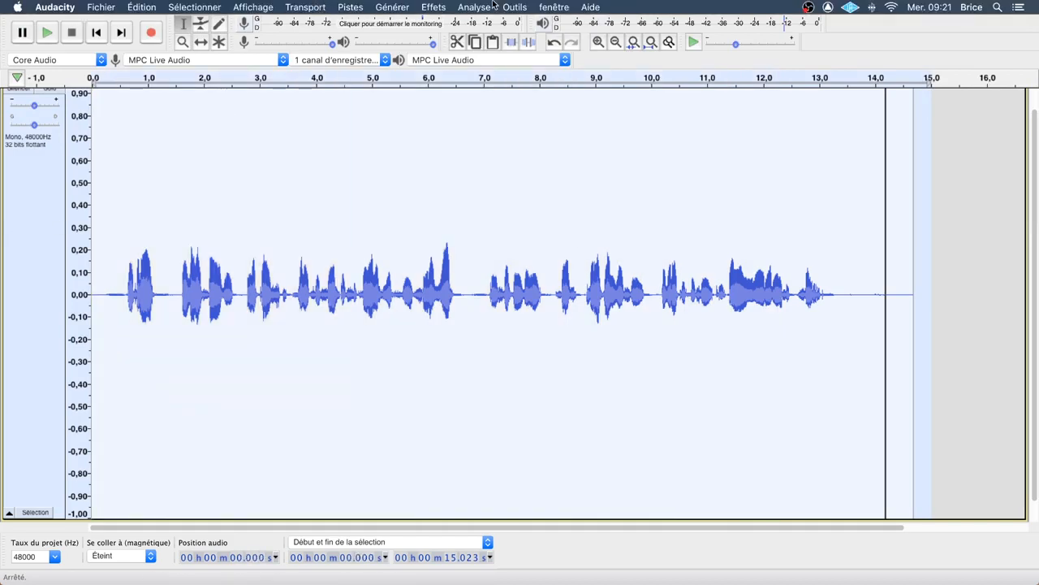
left_click(433, 6)
left_click(438, 5)
left_click(439, 5)
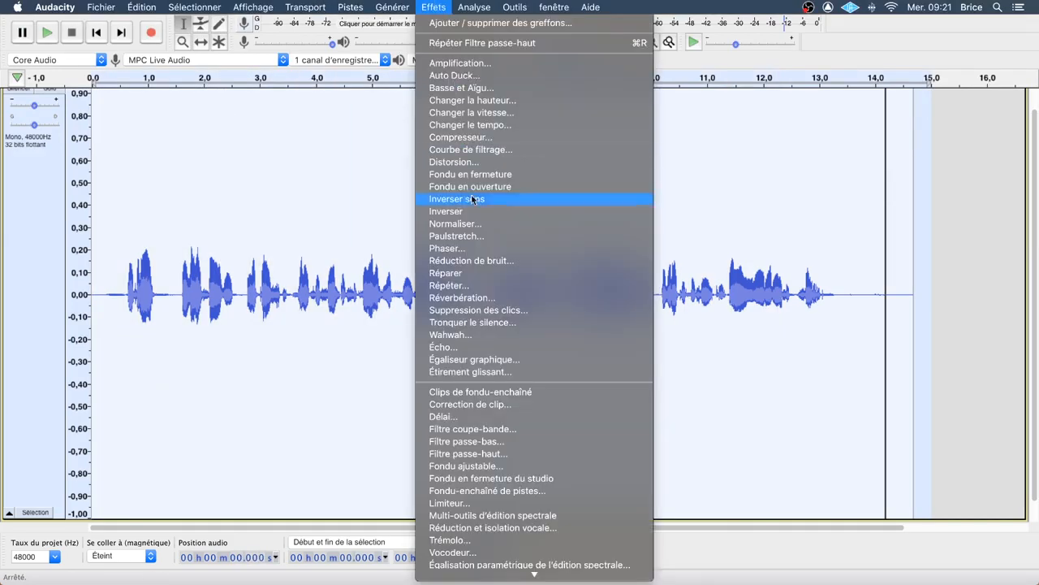
left_click(459, 89)
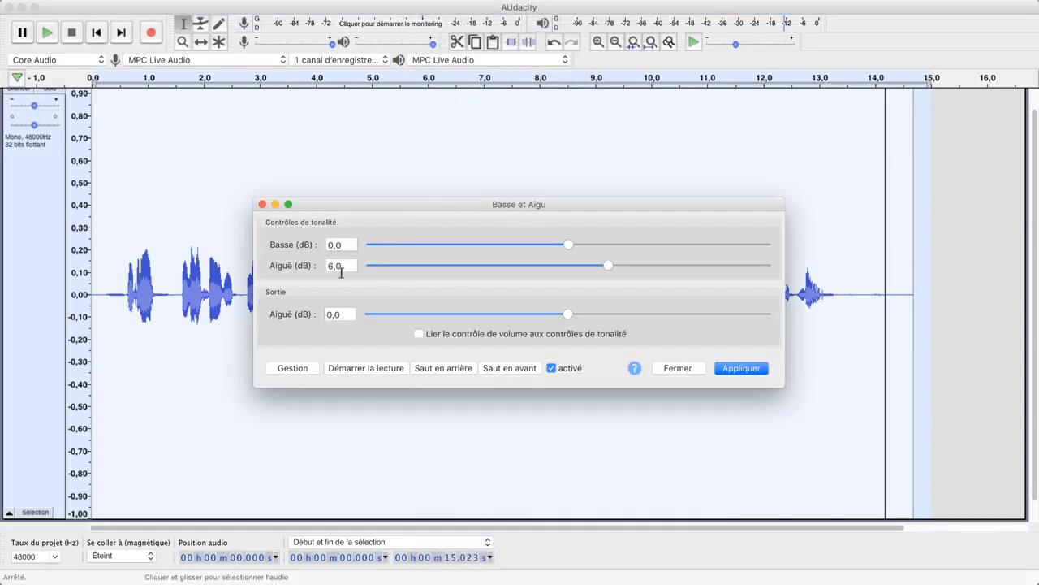
double_click(341, 268)
left_click(325, 267)
left_click(738, 371)
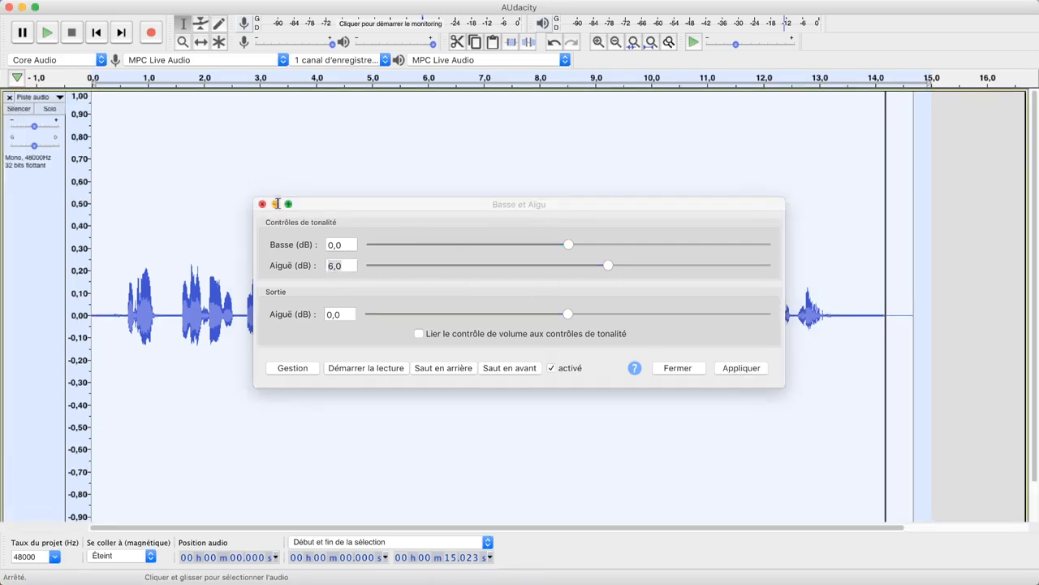
left_click(261, 203)
Step: Play the treble-boosted recording from the beginning to judge the sound, and stop playback
left_click(214, 248)
scroll(213, 248, "down", 1)
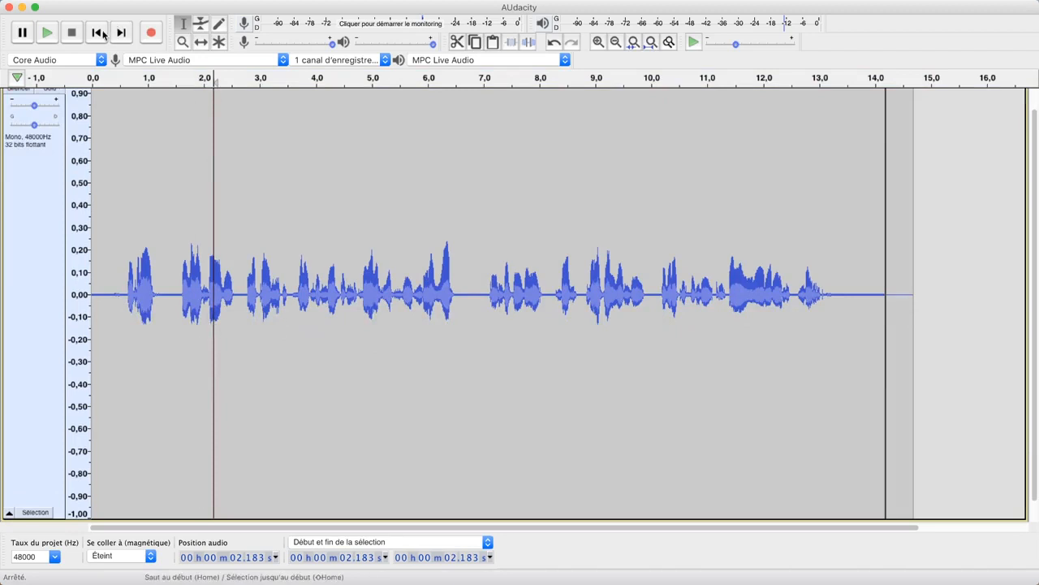
left_click(98, 32)
key("space")
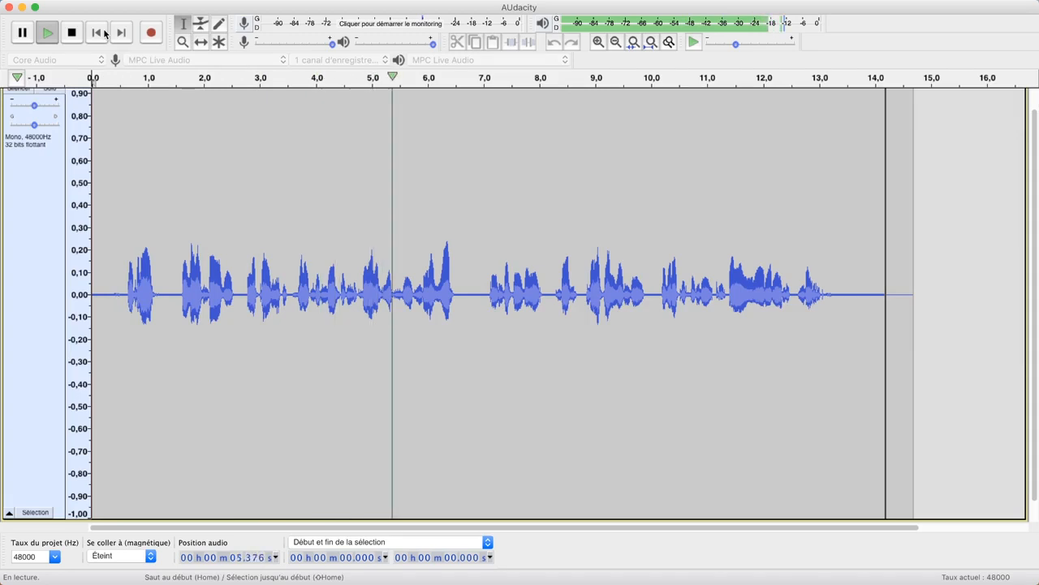
left_click(105, 32)
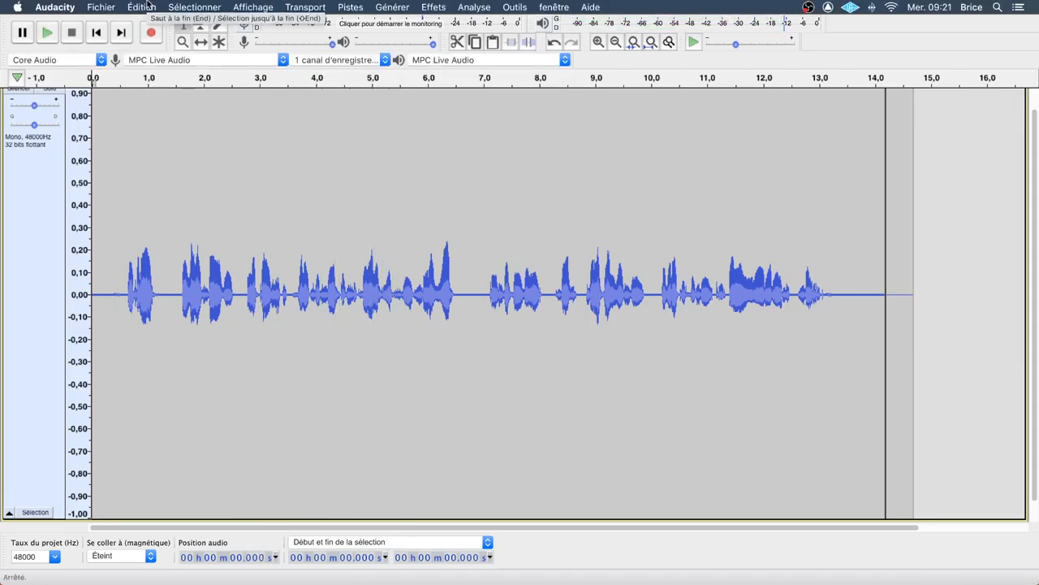
Step: Undo the last Basse et Aigu effect on the recording
left_click(146, 8)
left_click(150, 23)
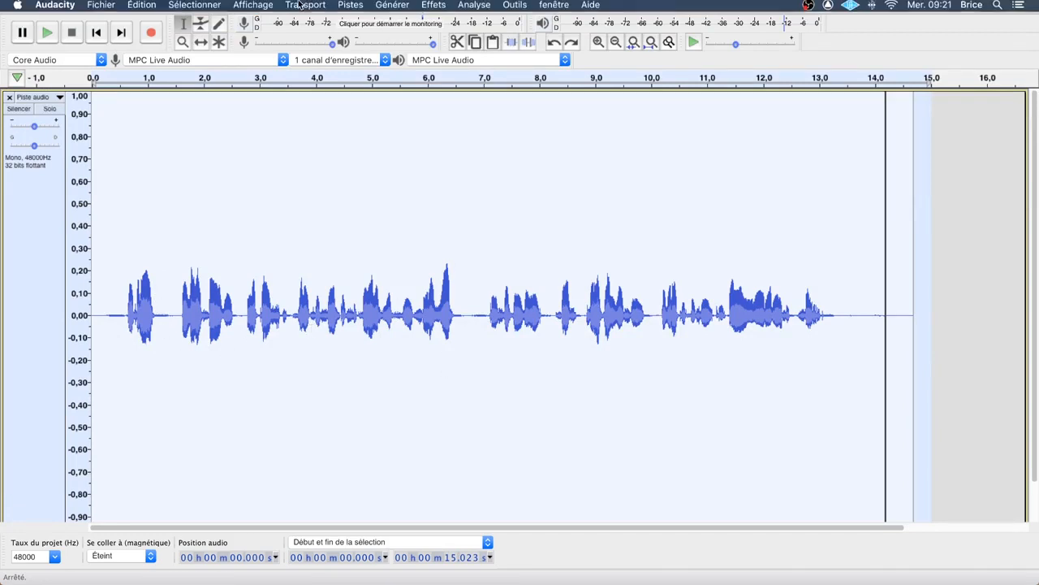
Step: Apply the Basse et Aigu effect to the whole recording with treble set to 3 dB, and close its dialog
left_click(439, 6)
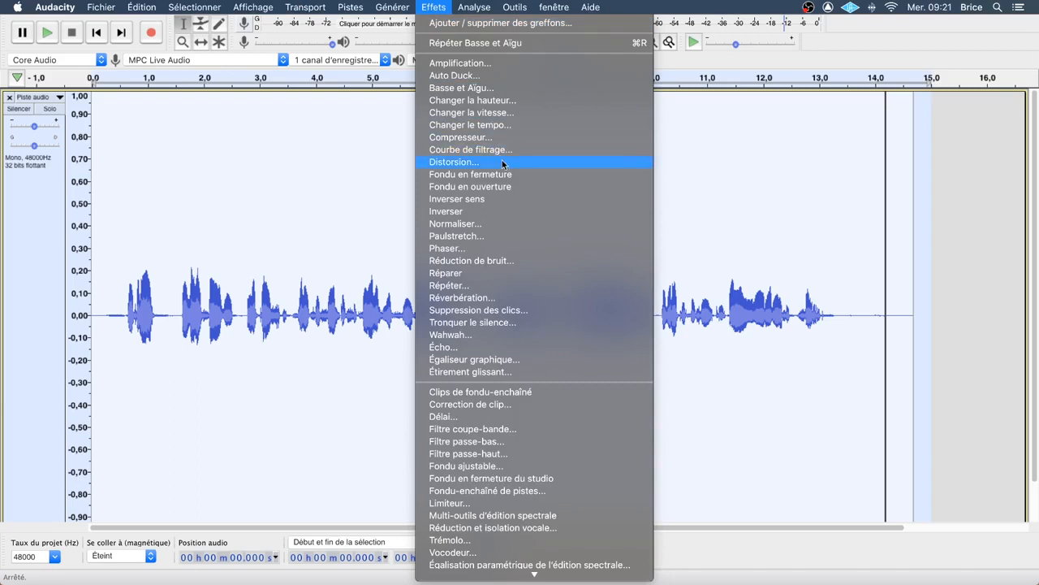
left_click(459, 87)
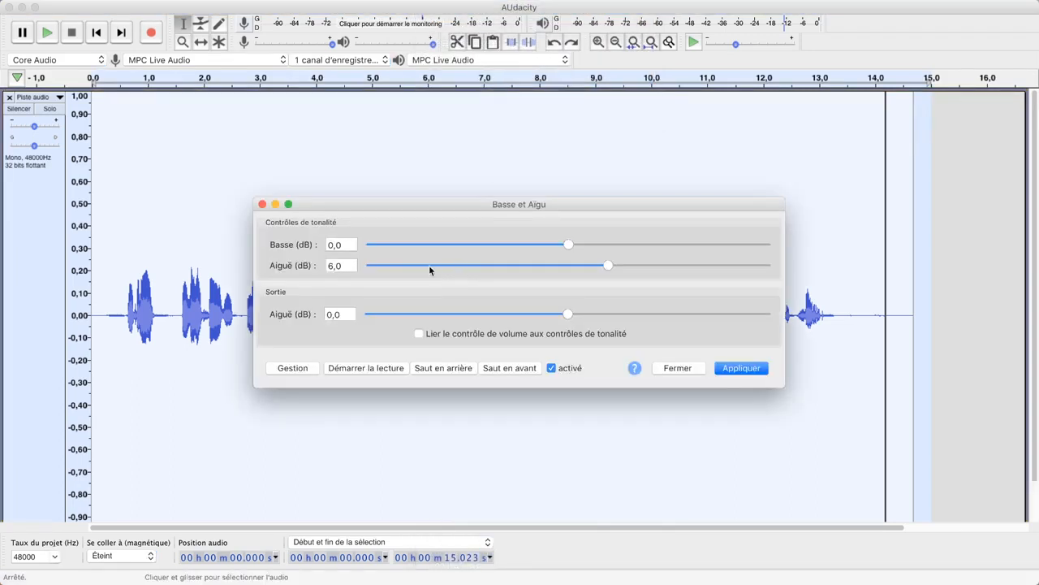
left_click(344, 265)
left_click_drag(343, 264, 273, 265)
type("3")
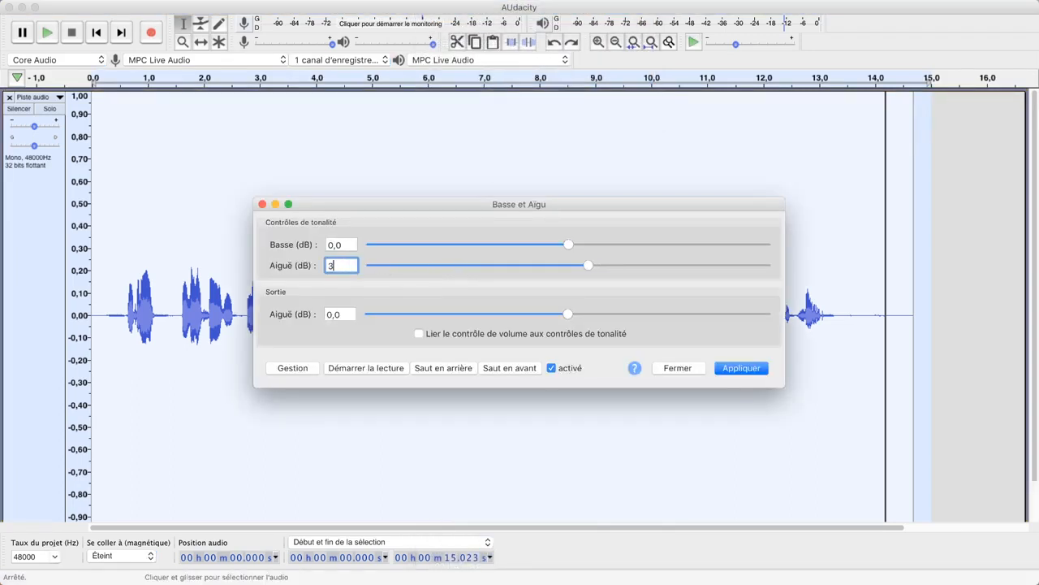
left_click(731, 368)
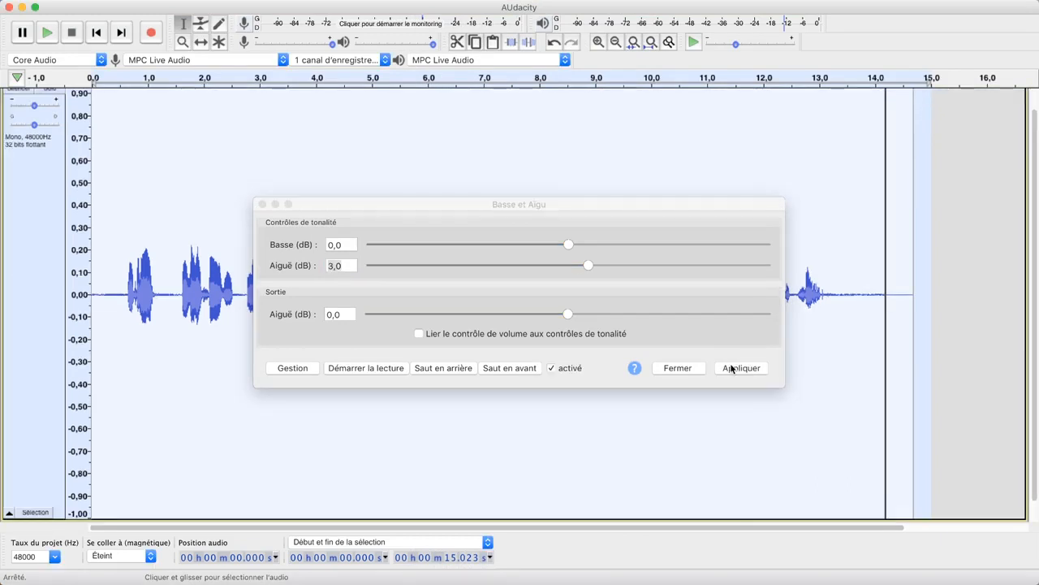
left_click(262, 204)
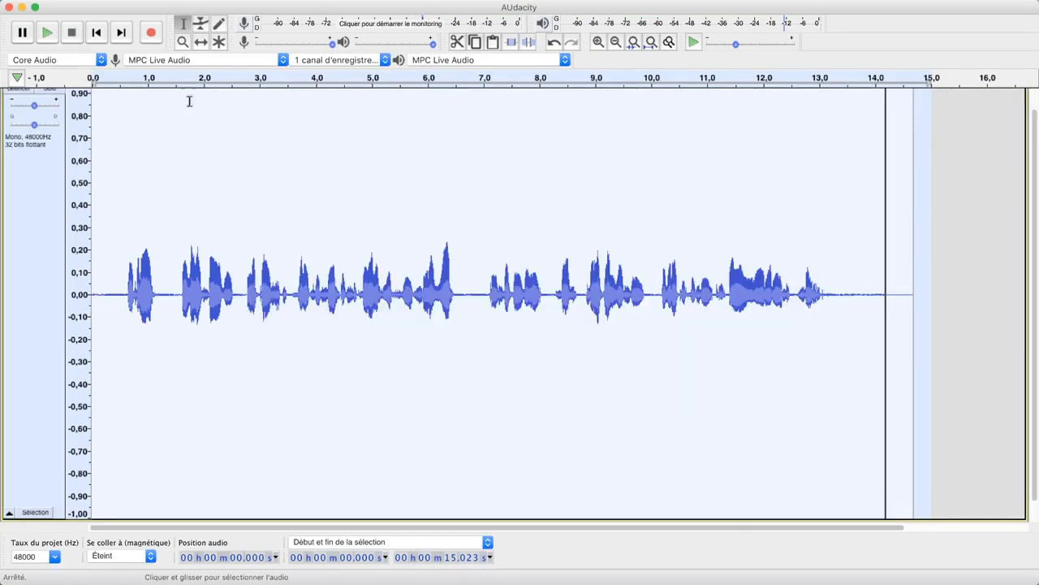
Step: Play the recording with the 3 dB treble boost from the beginning, and stop playback
left_click(96, 33)
left_click(52, 33)
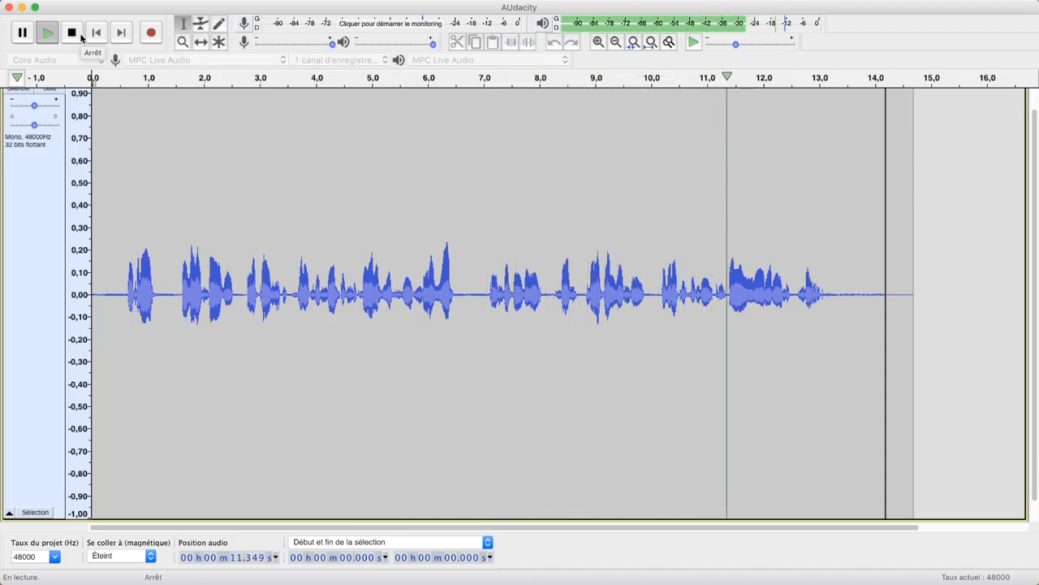
left_click(80, 36)
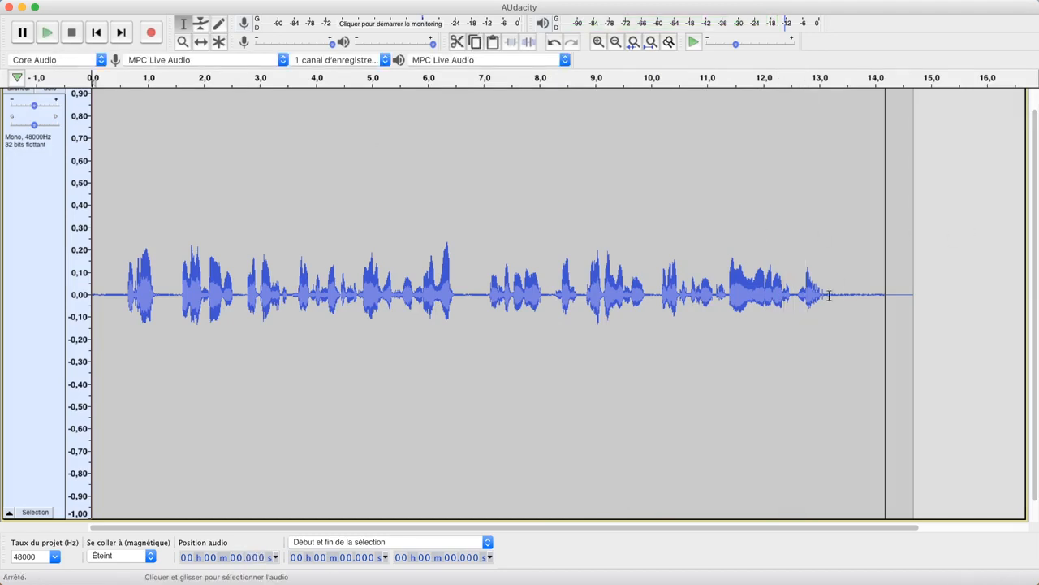
Step: Select the whole recording and take its noise profile with the Réduction de bruit effect
left_click_drag(962, 290, 822, 293)
key("shift+Home")
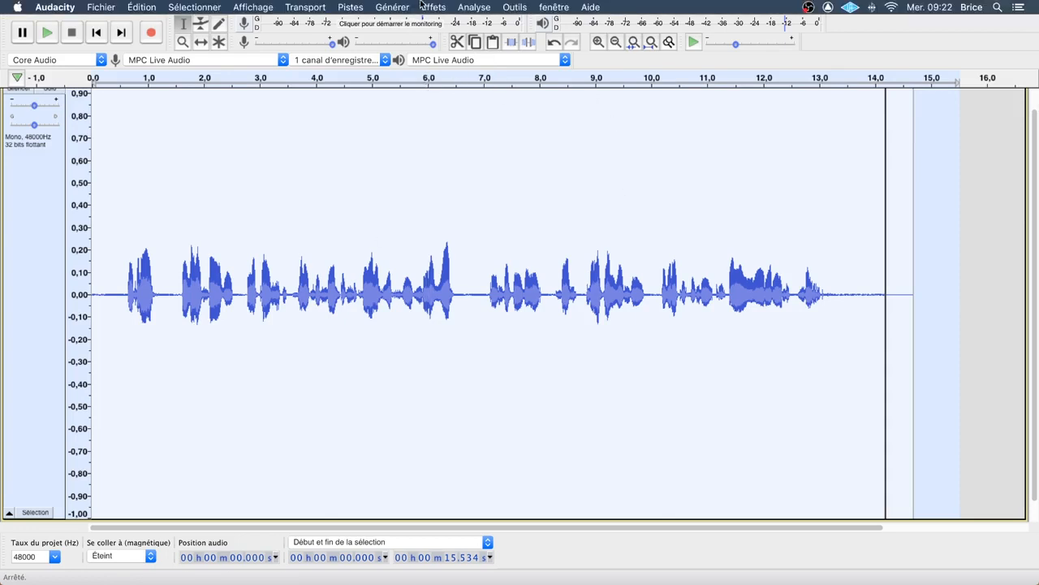
left_click(432, 6)
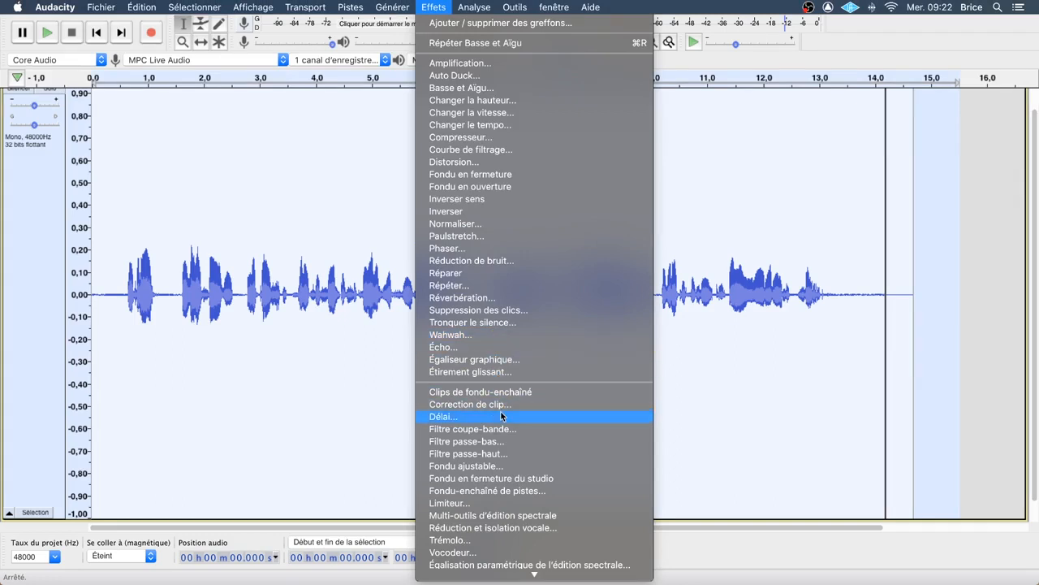
mouse_move(534, 574)
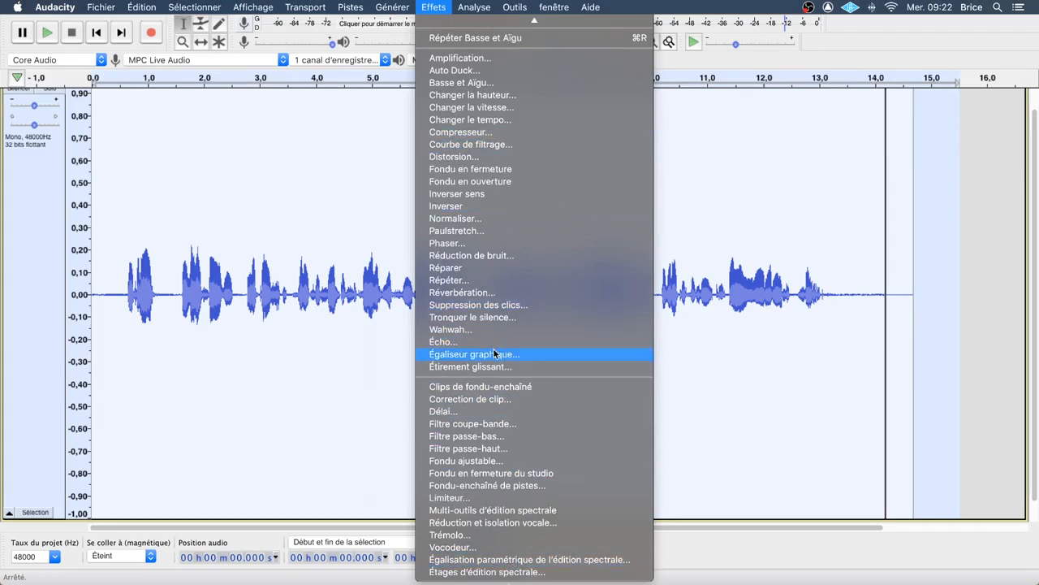
left_click(455, 256)
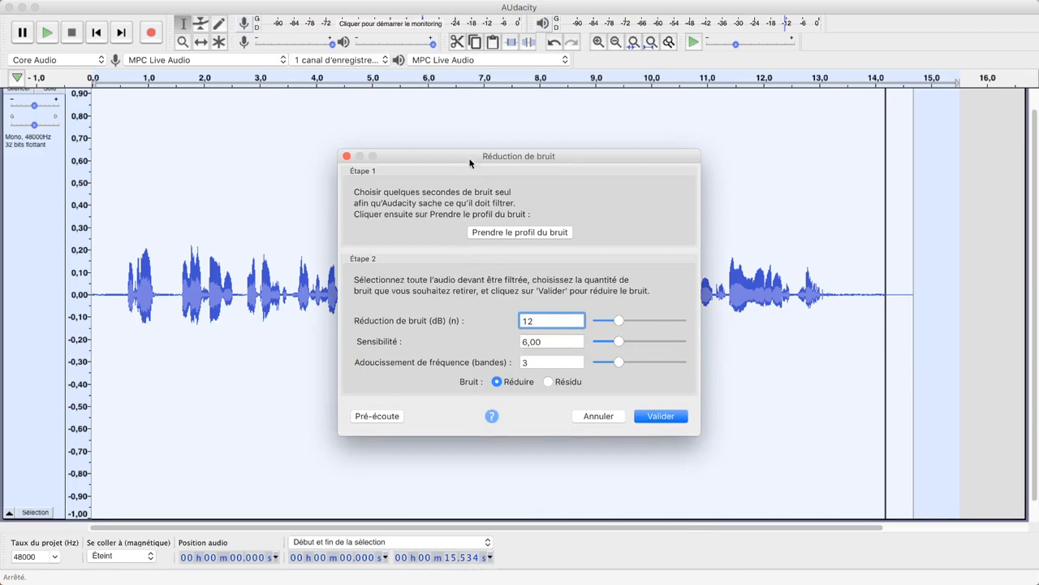
left_click_drag(469, 164, 483, 137)
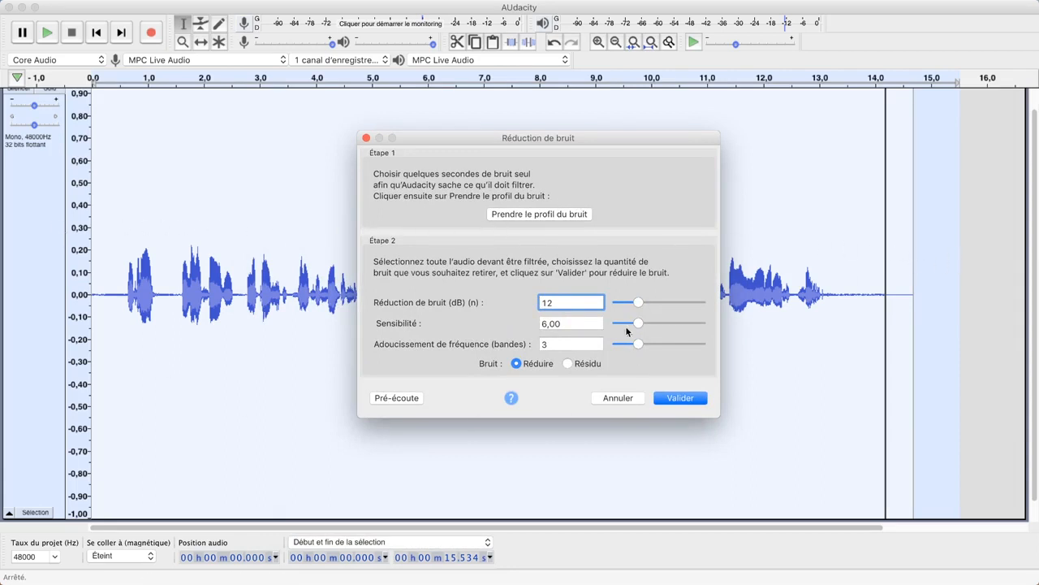
left_click(522, 214)
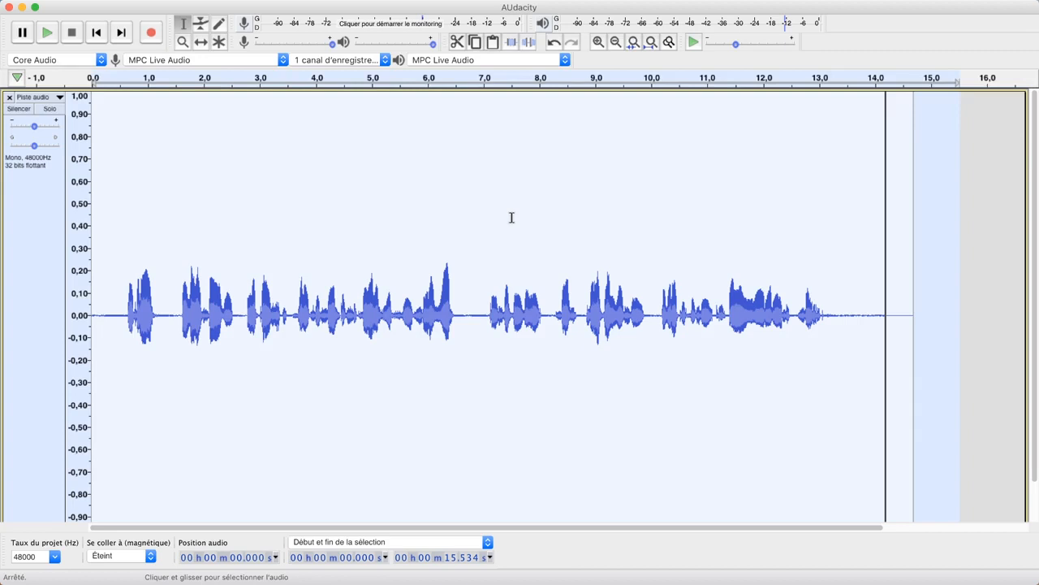
Step: Apply Réduction de bruit to the whole recording at 12 dB, with sensitivity 6,00 and 3 frequency smoothing bands
mouse_move(355, 4)
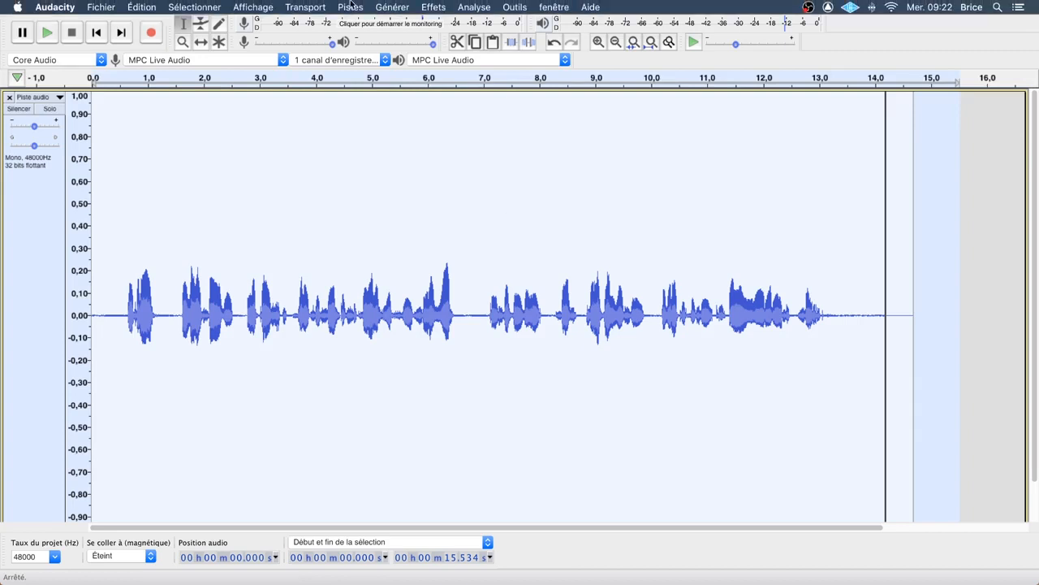
left_click(422, 6)
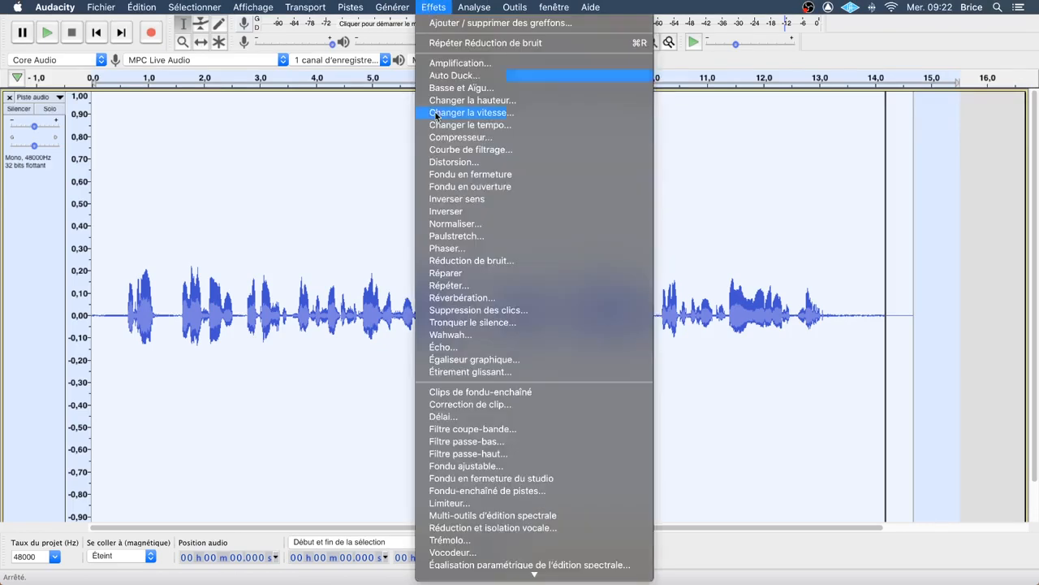
left_click(463, 260)
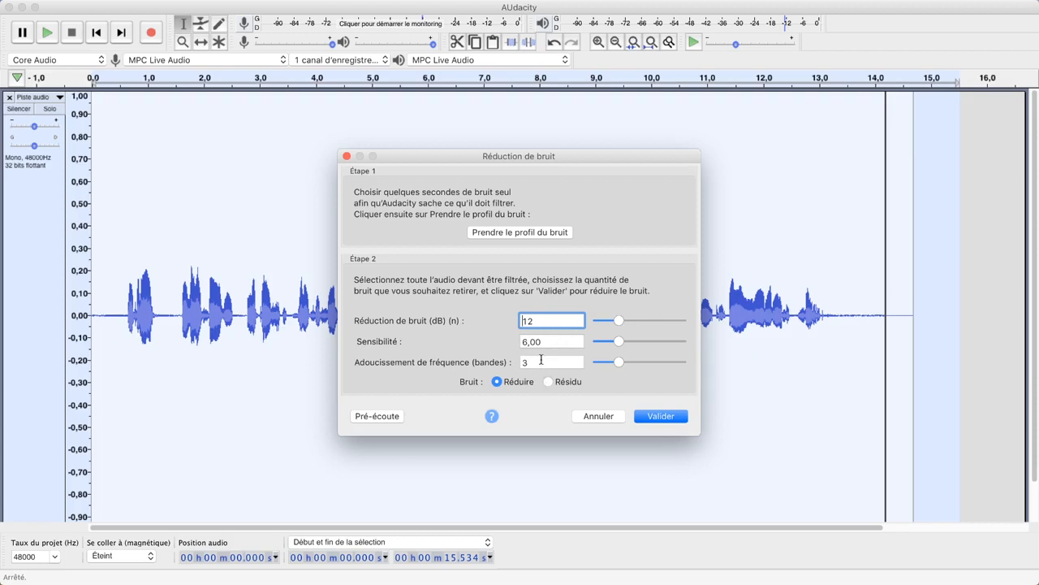
left_click(654, 416)
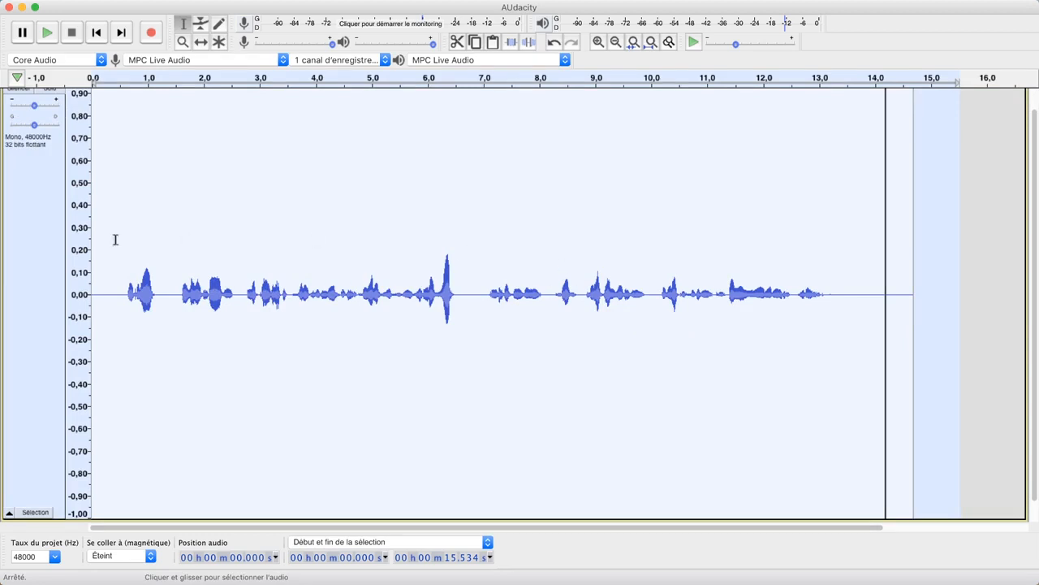
Step: Play the noise-reduced recording from the beginning to judge the sound, and stop playback
left_click(192, 294)
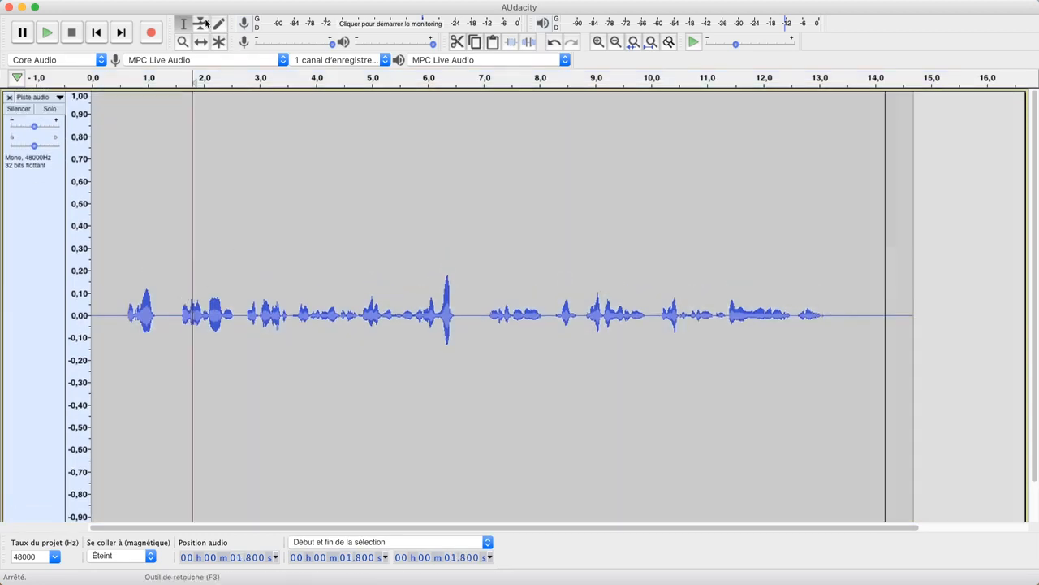
left_click(96, 32)
left_click(49, 34)
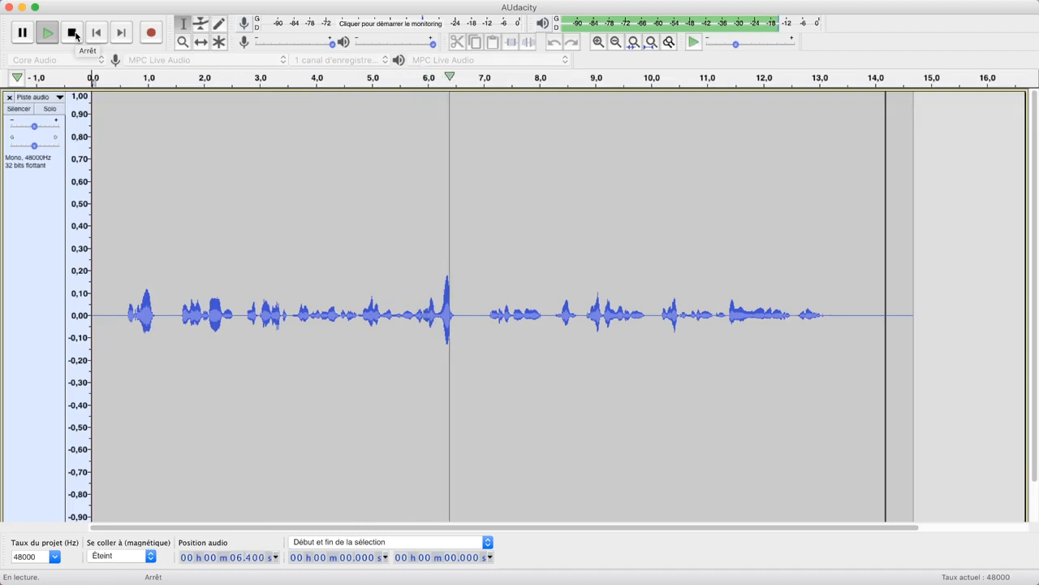
left_click(73, 33)
Step: Undo the last noise reduction and reapply Réduction de bruit to the whole recording at 6 dB
left_click(141, 7)
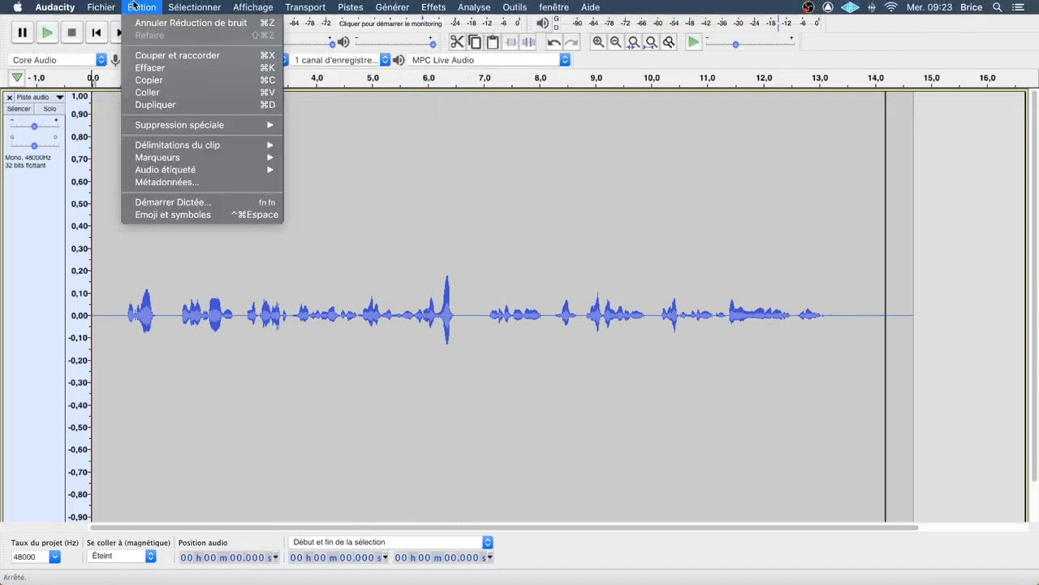
left_click(154, 23)
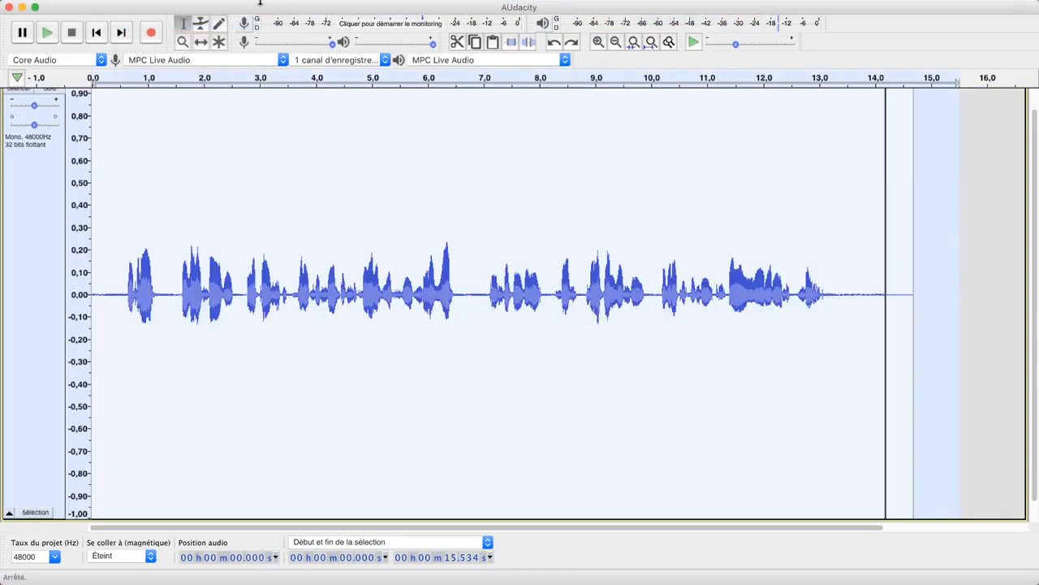
mouse_move(310, 5)
left_click(433, 6)
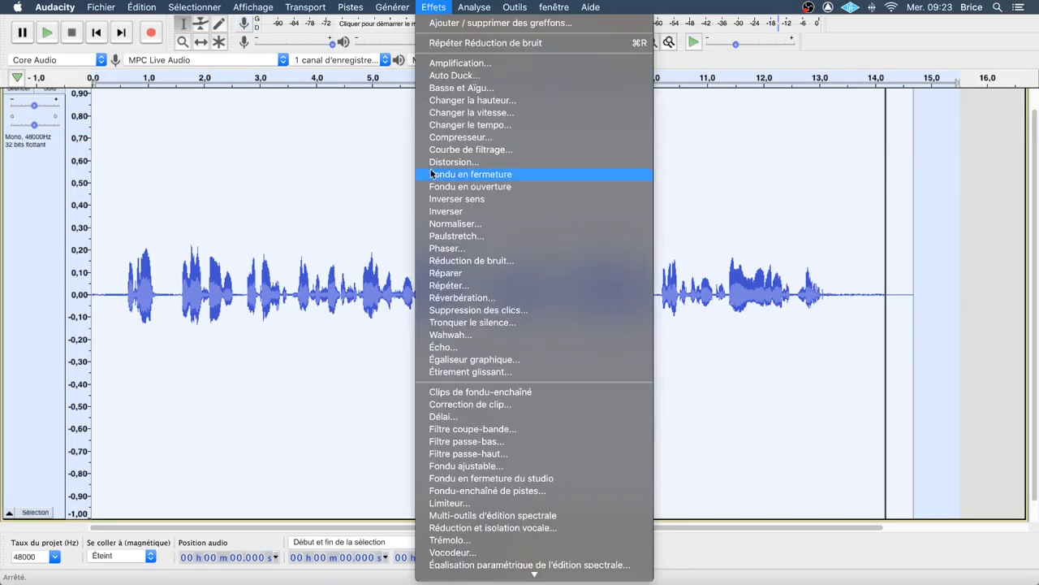
scroll(475, 507, "down", 1)
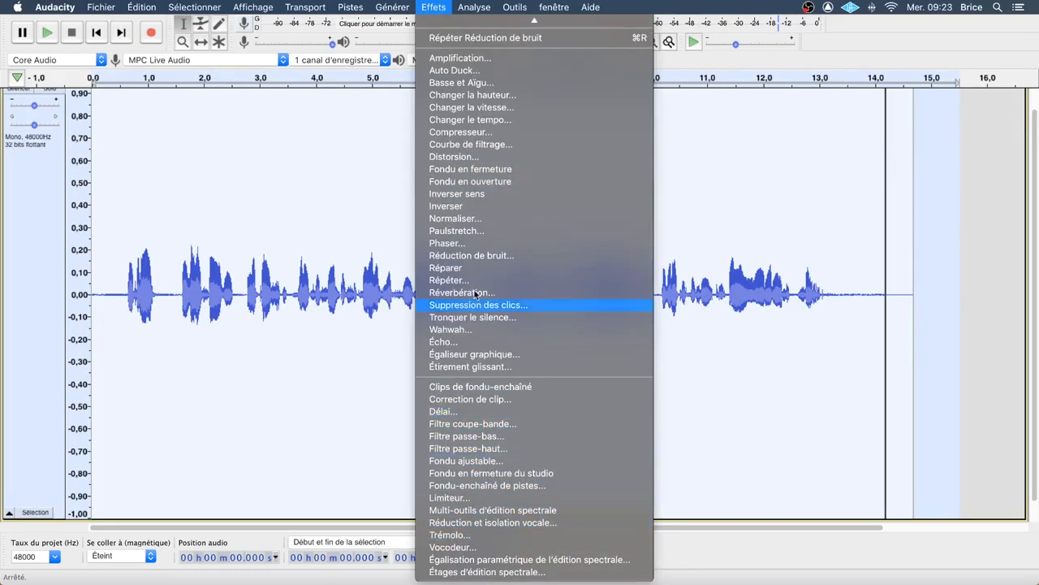
left_click(479, 255)
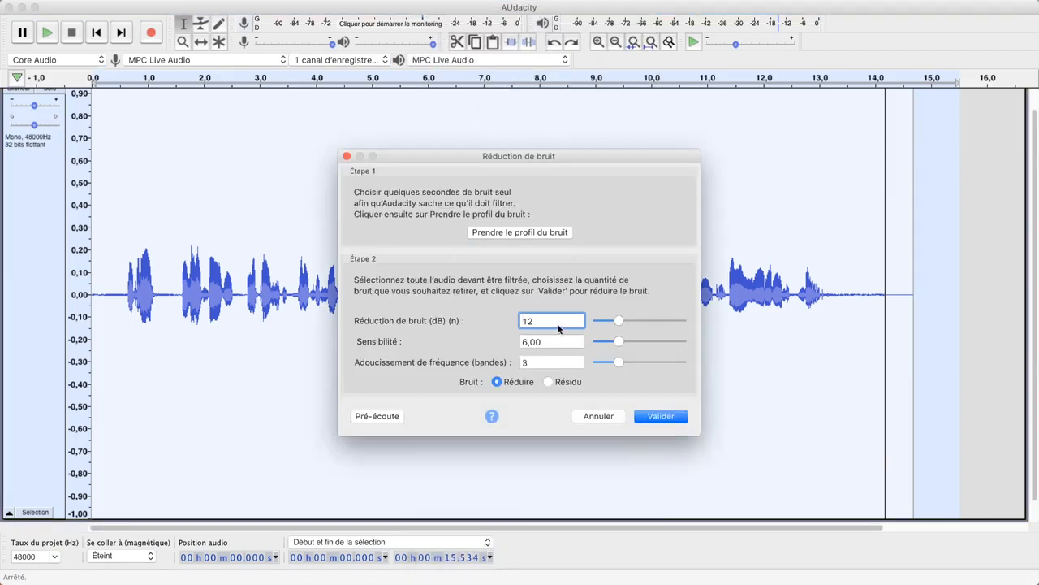
left_click_drag(558, 328, 489, 322)
type("6")
left_click(660, 415)
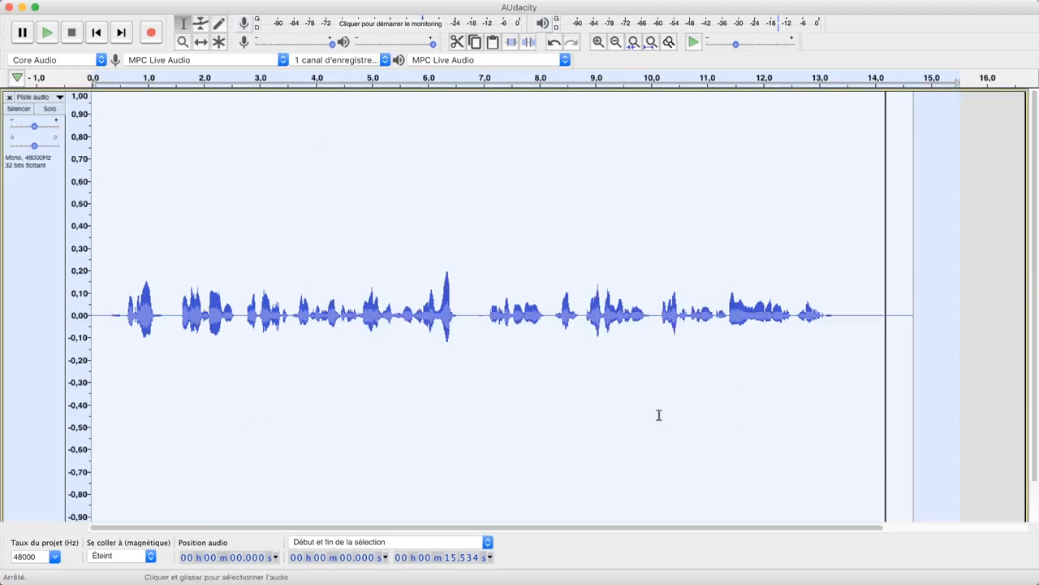
Step: Play the recording with the 6 dB noise reduction from the beginning, and stop playback
left_click(96, 32)
left_click(47, 33)
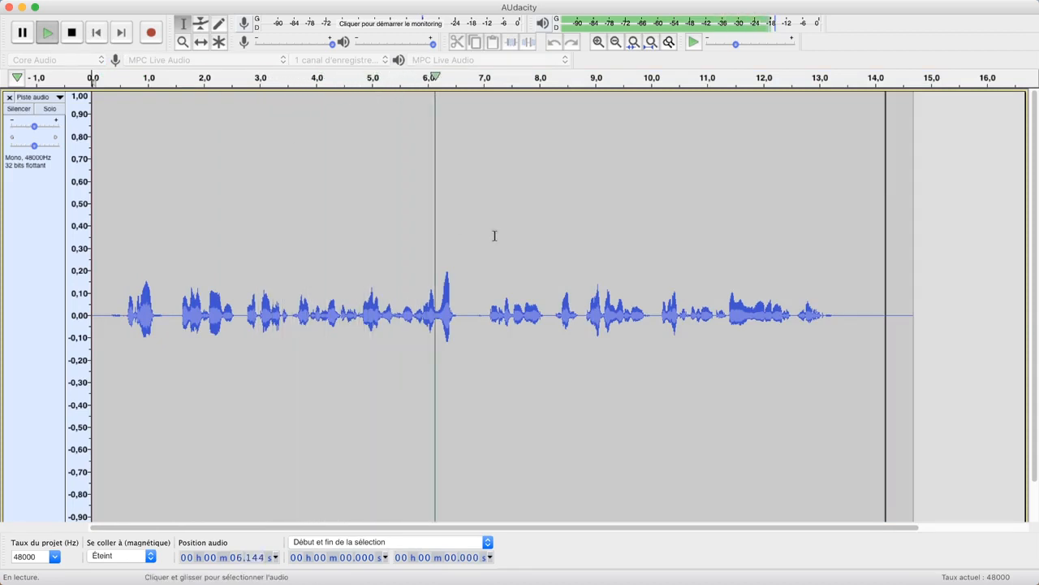
key("space")
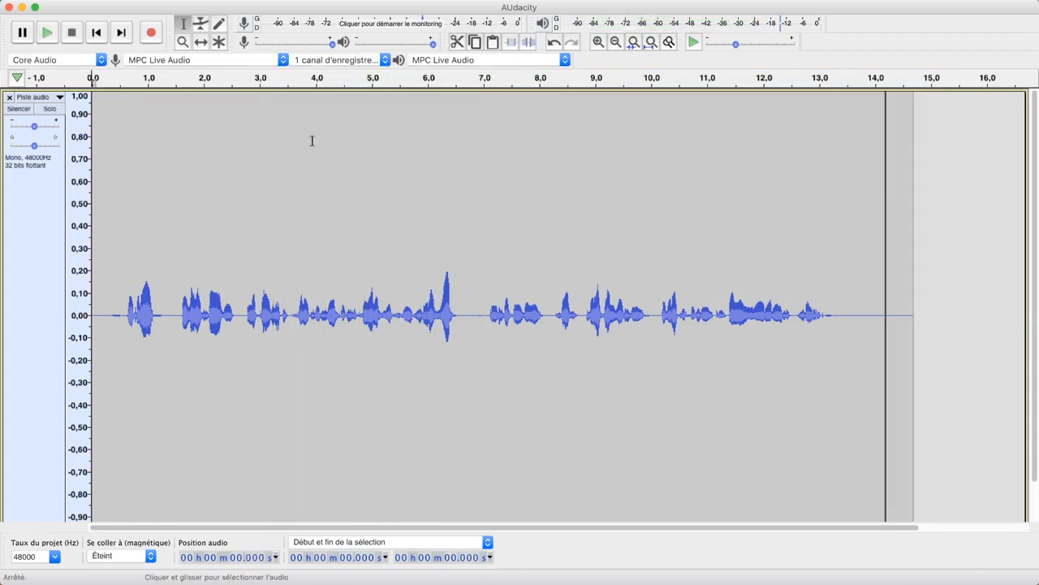
Step: Apply the Compresseur effect to the whole recording with a -12 dB threshold and 2:1 ratio, and play the result briefly
left_click_drag(947, 312, 9, 290)
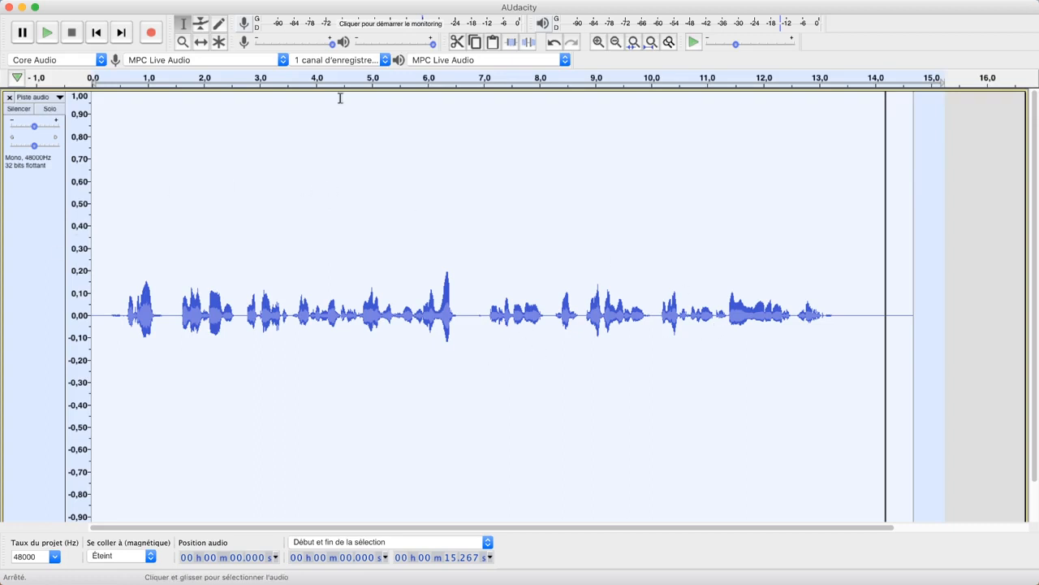
mouse_move(268, 5)
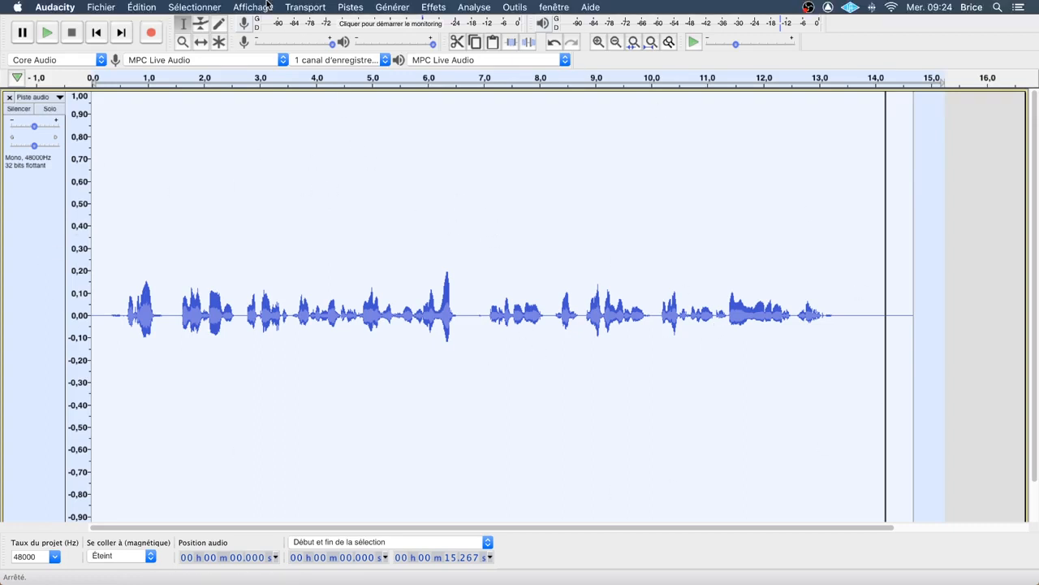
left_click(433, 7)
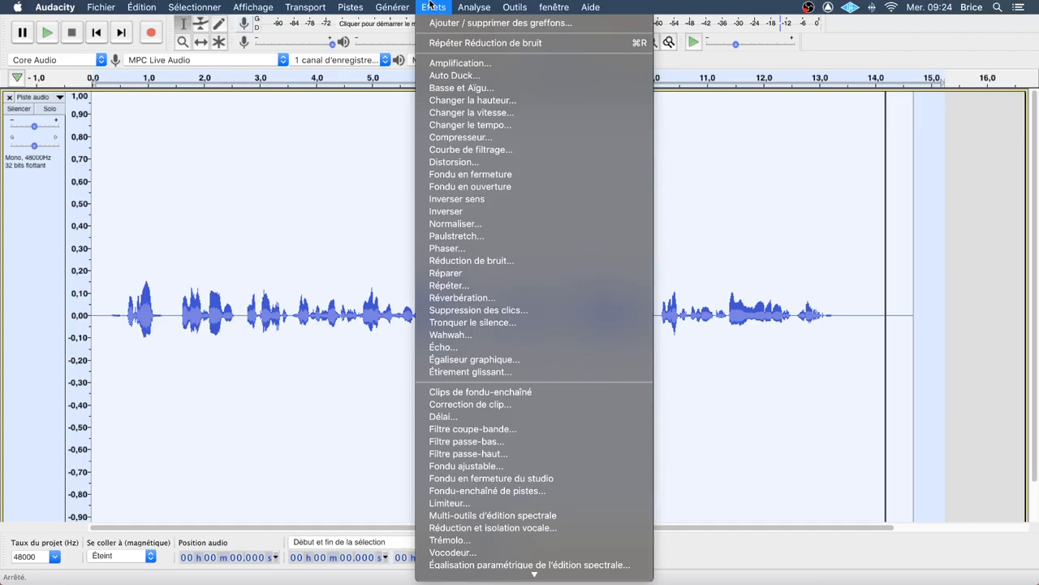
left_click(445, 138)
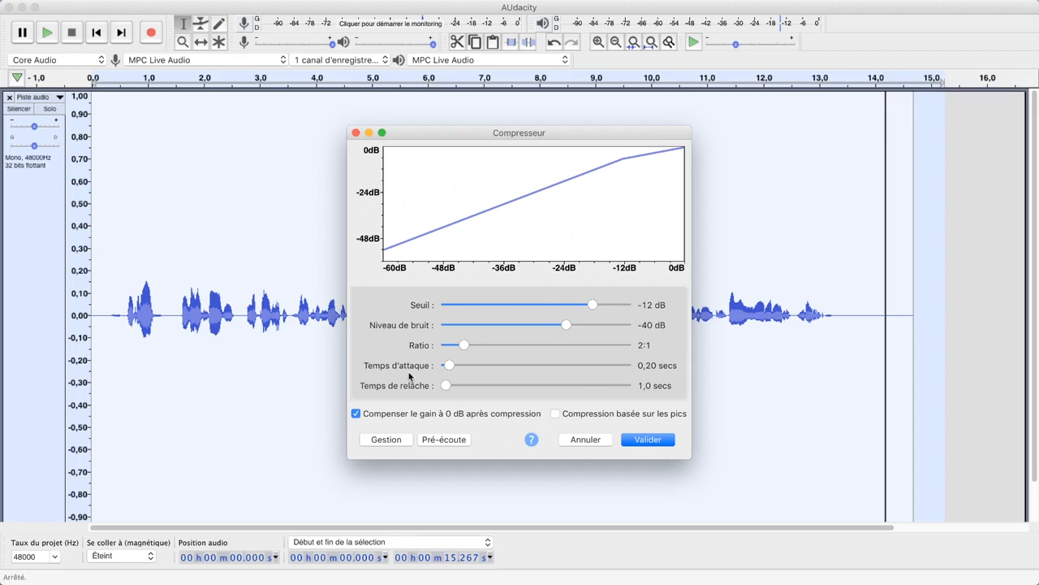
left_click(639, 438)
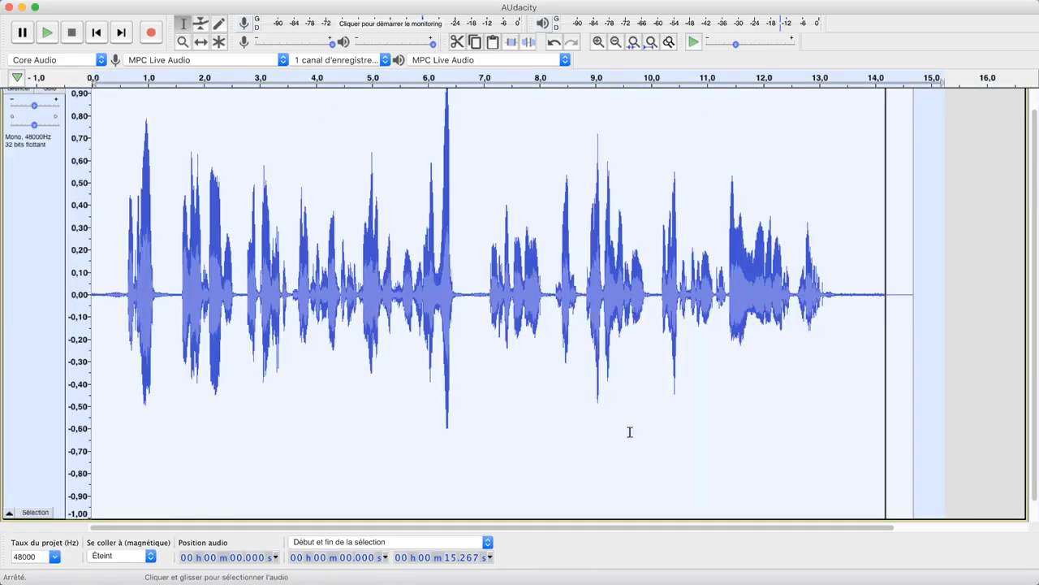
key("space")
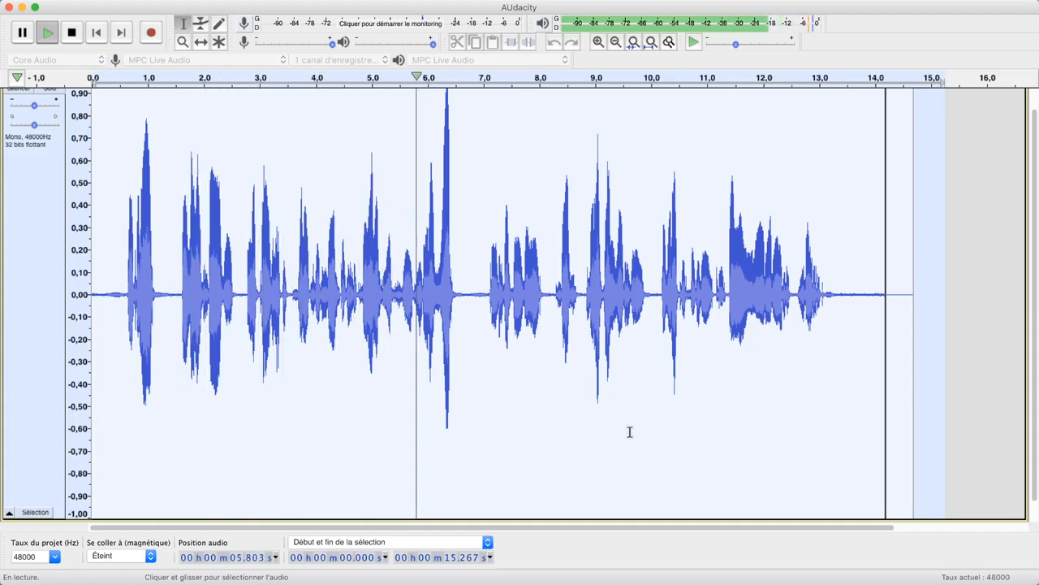
key("space")
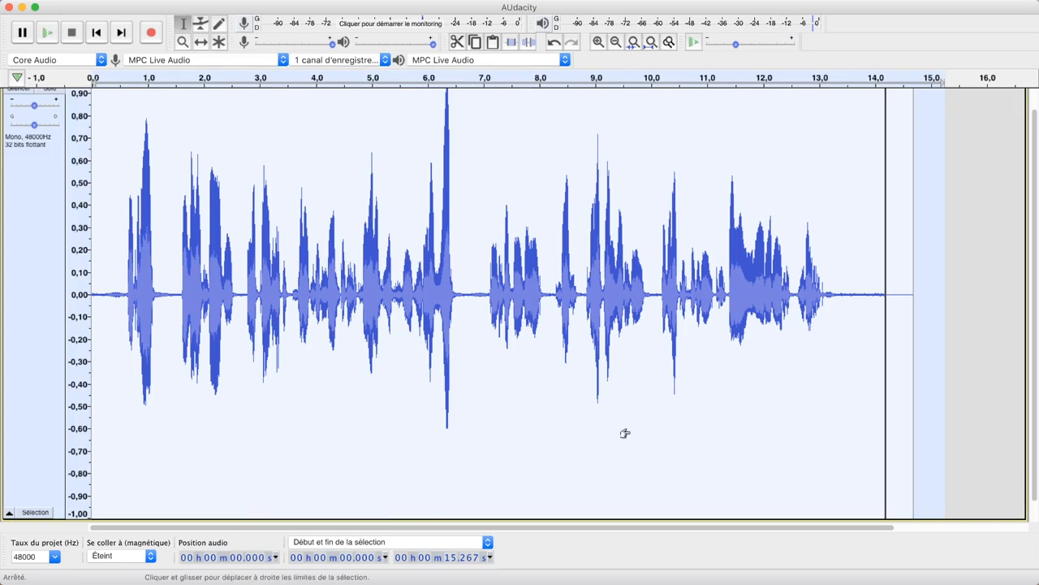
Step: Undo the compression and the 6 dB noise reduction on the recording
key("super+z")
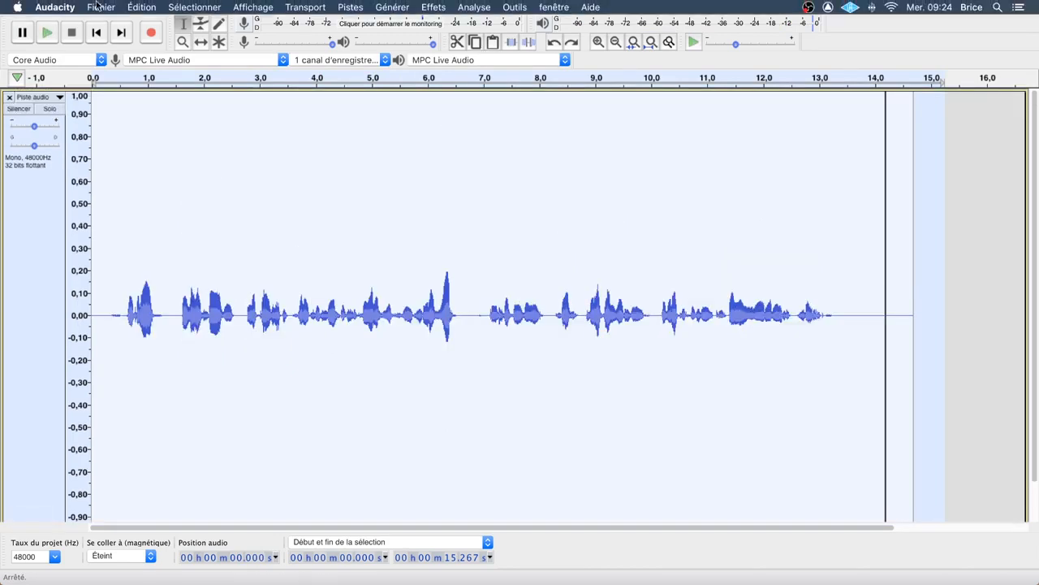
left_click(141, 6)
left_click(156, 24)
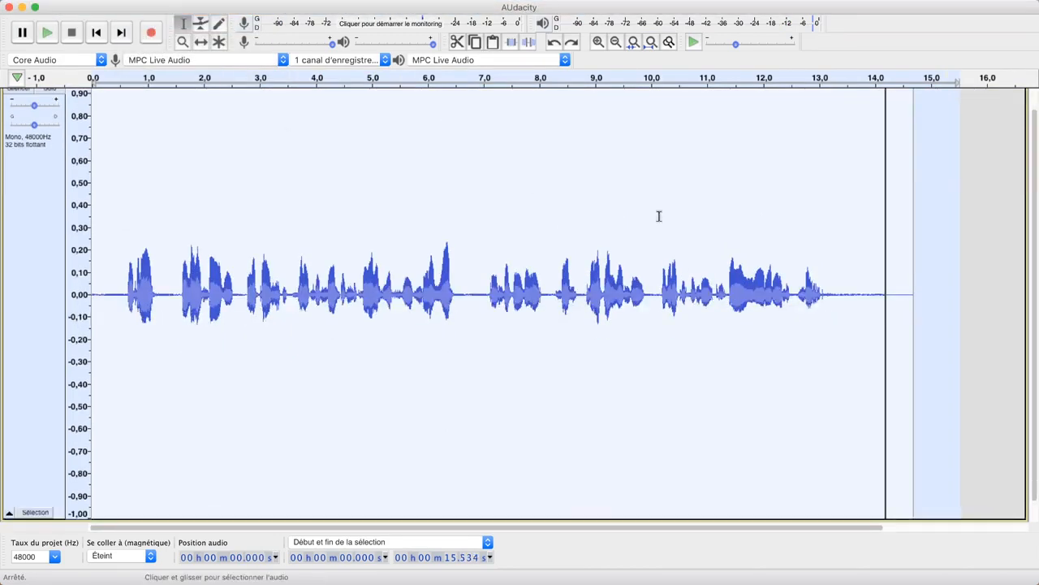
Step: Apply Réduction de bruit to the whole recording with the noise reduction set to 12 dB
left_click(427, 6)
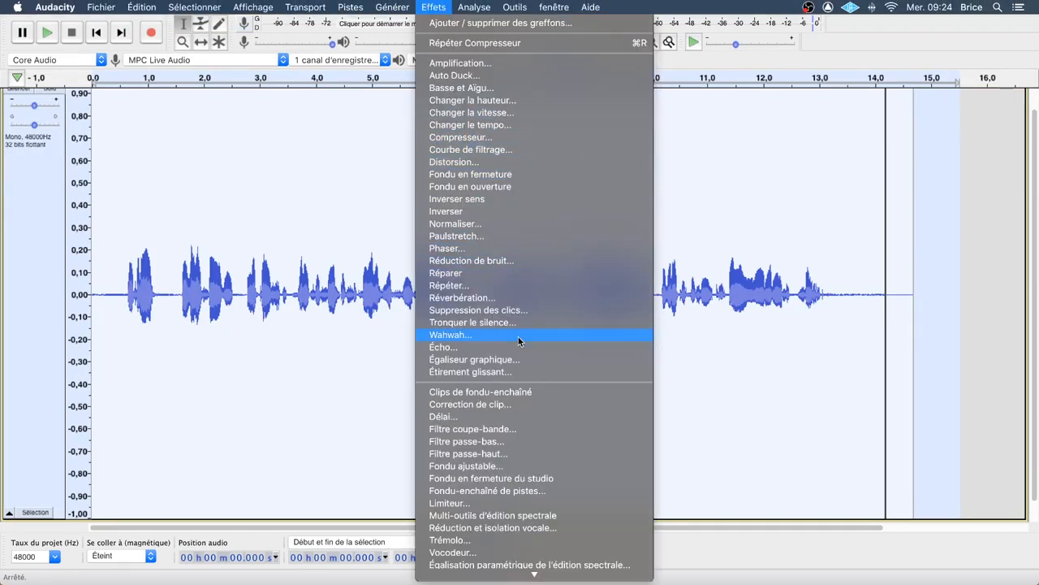
left_click(462, 261)
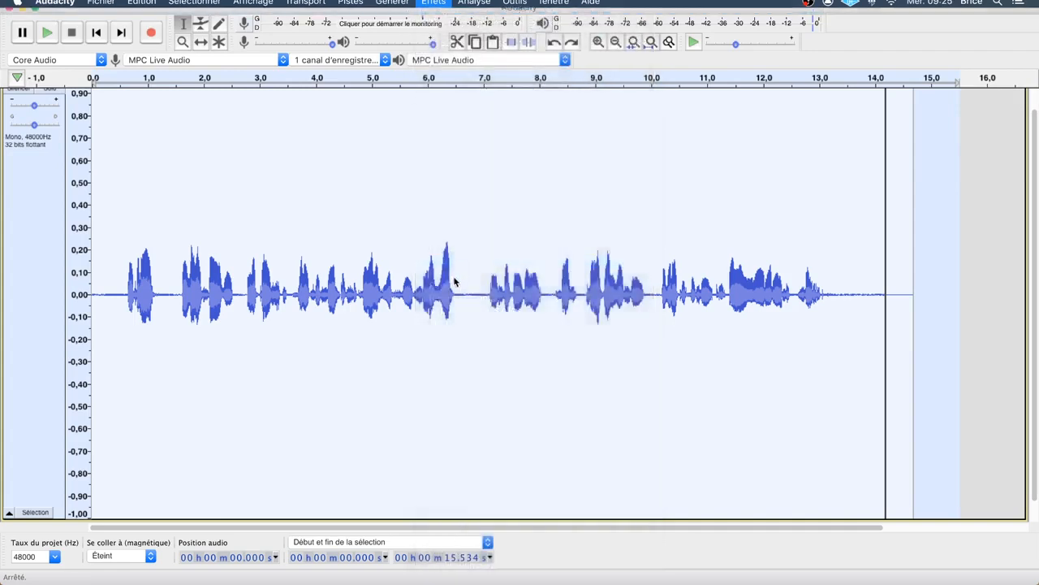
type("12")
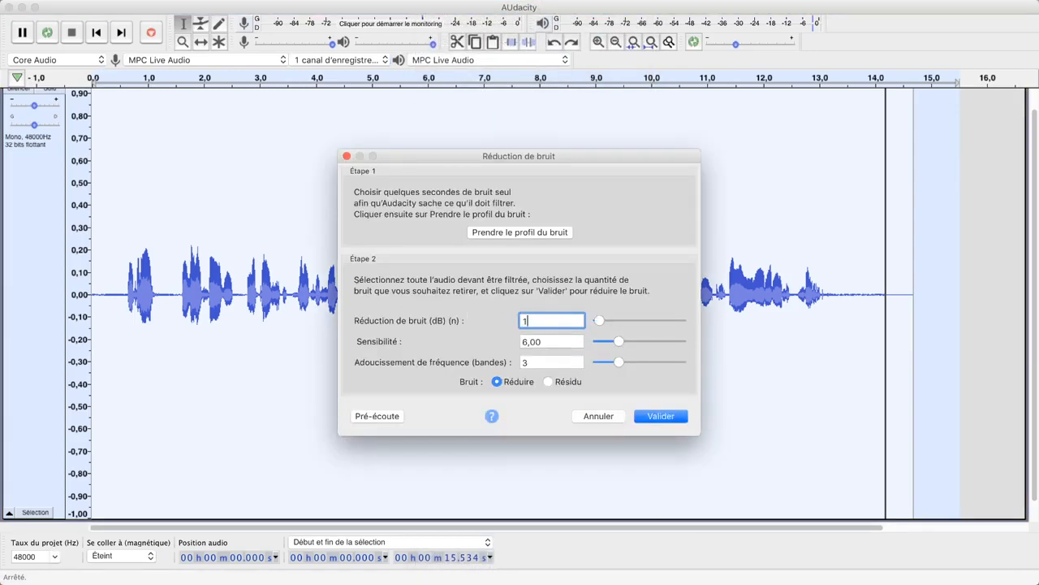
left_click(661, 416)
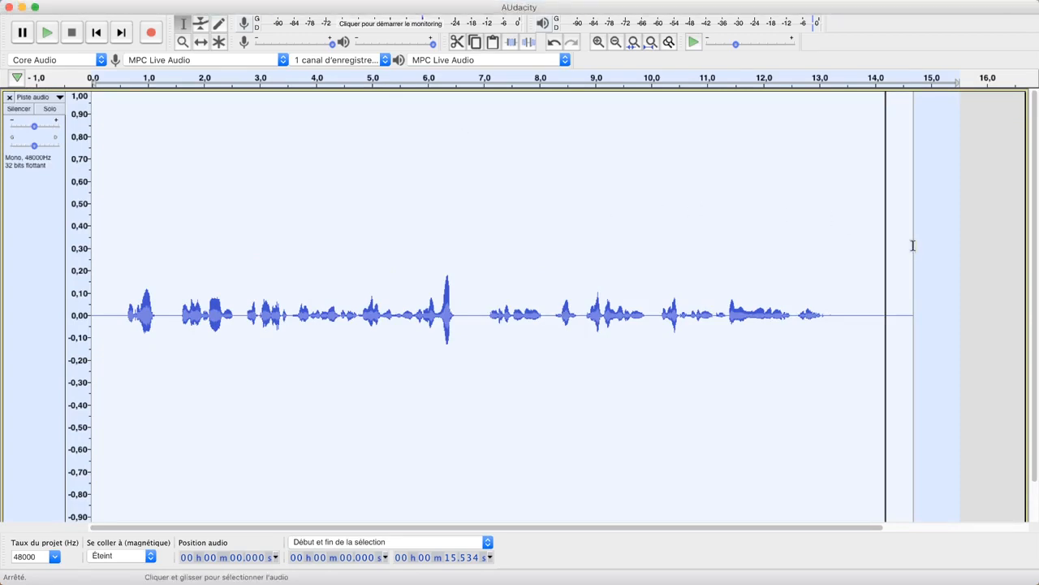
Step: Apply the Compresseur effect to the whole recording with a -12 dB threshold and 2:1 ratio, and listen to most of the result
left_click(433, 6)
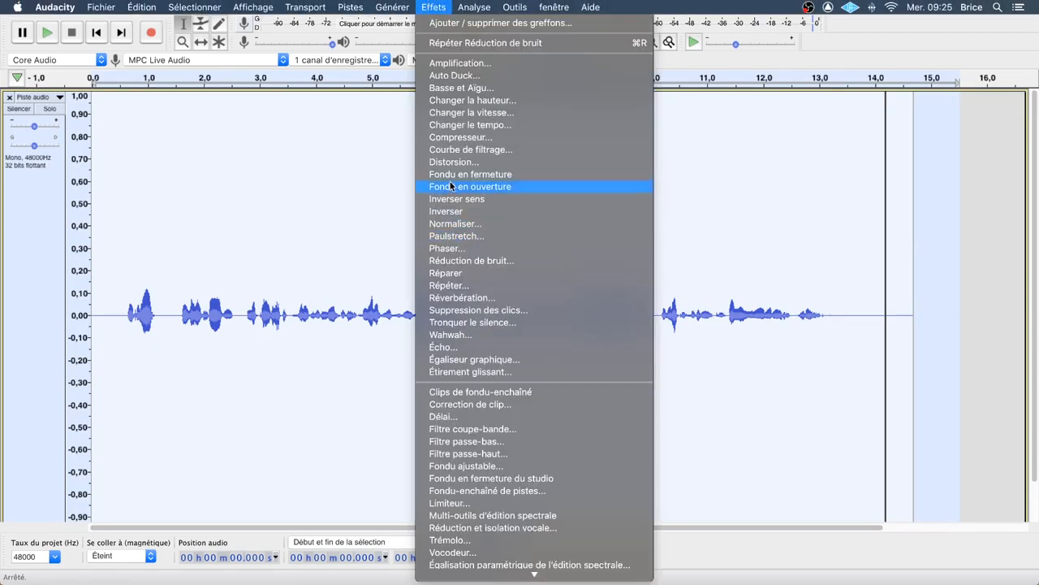
left_click(457, 137)
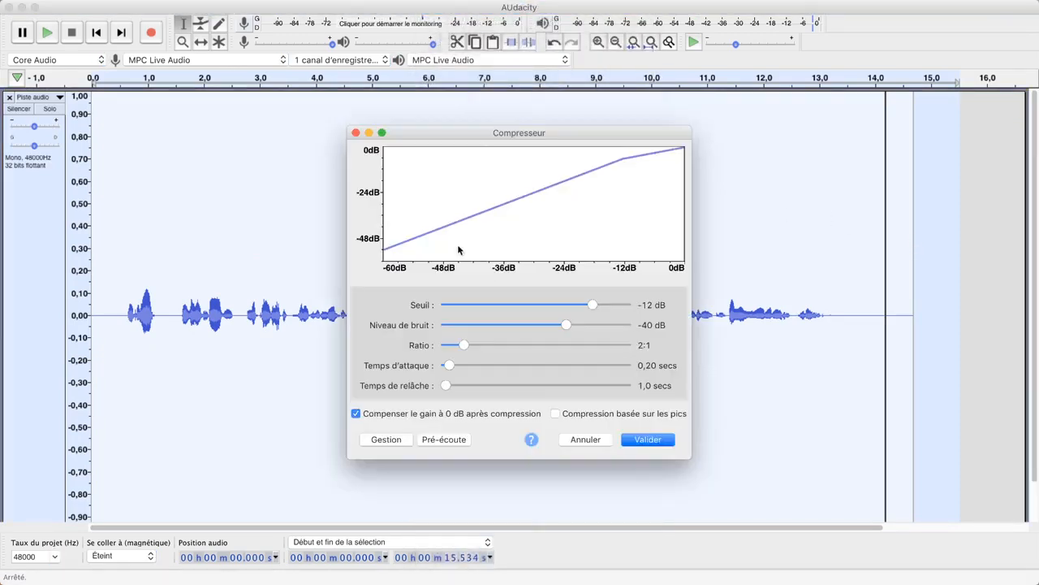
left_click(649, 443)
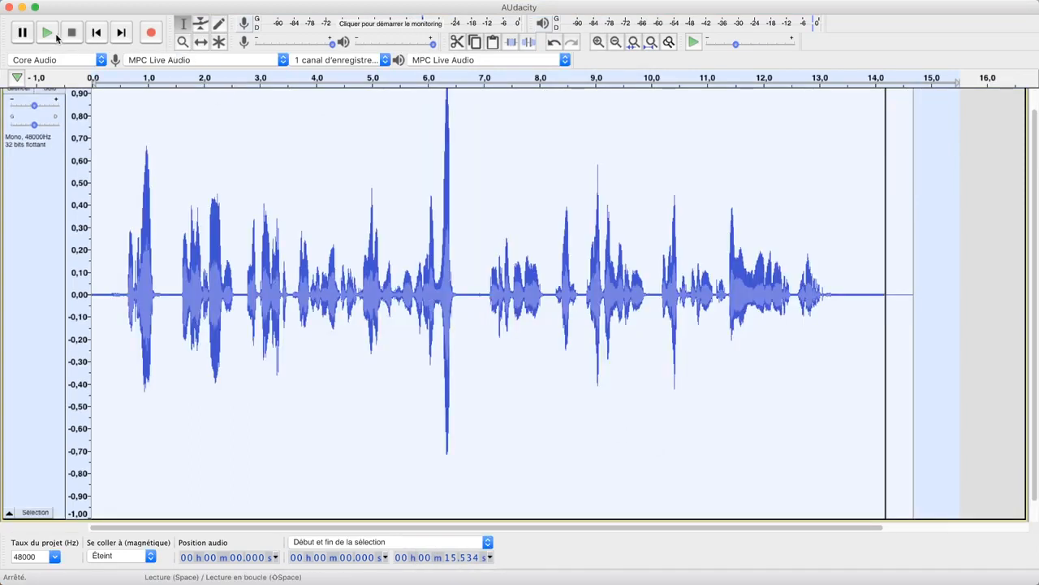
left_click(56, 34)
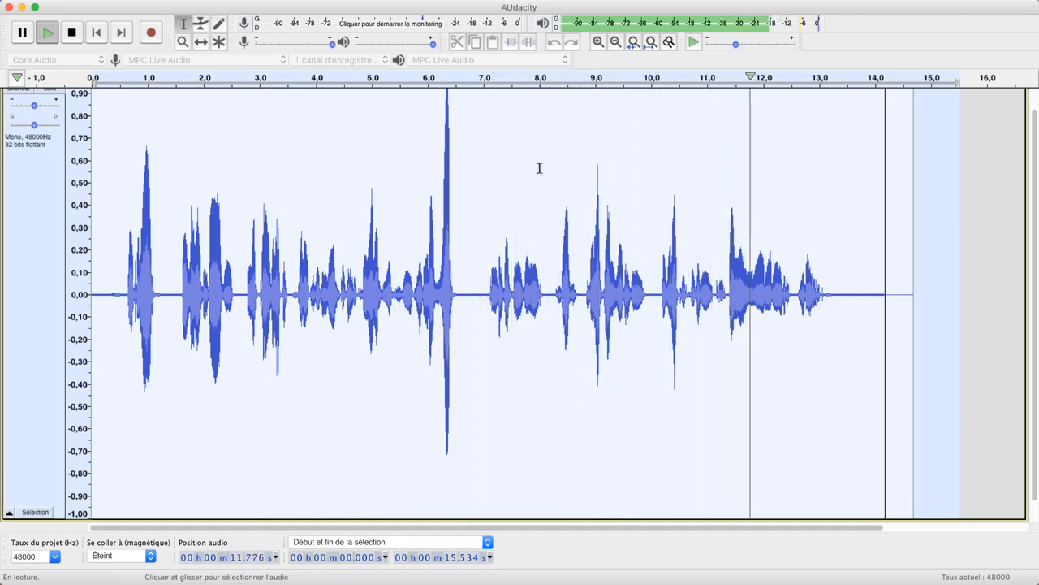
key("space")
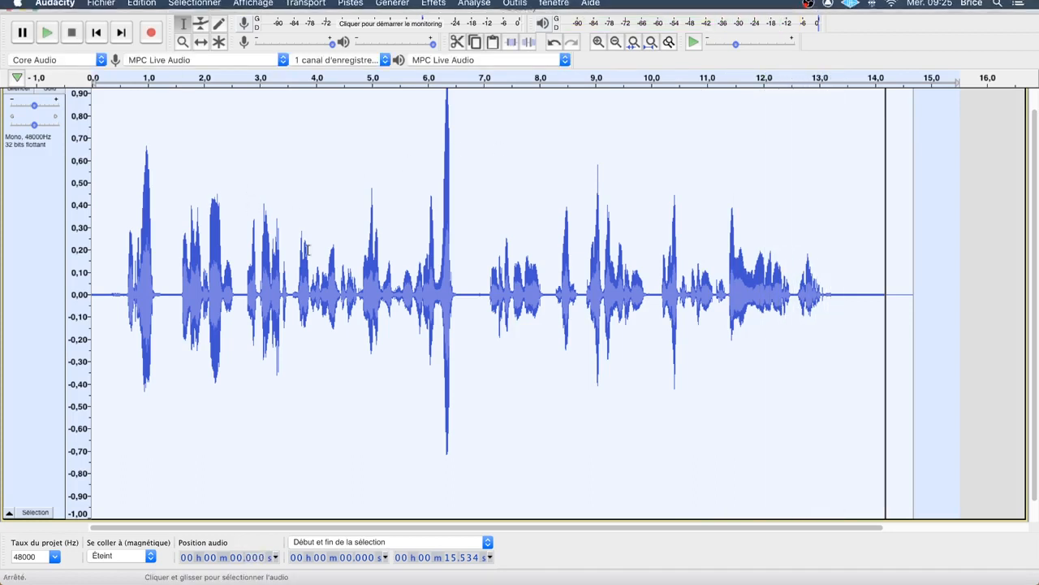
Step: Highlight the passage leading up to the loud peak near 6 seconds, and undo the 2:1 compression
left_click_drag(409, 249, 443, 255)
left_click(482, 247)
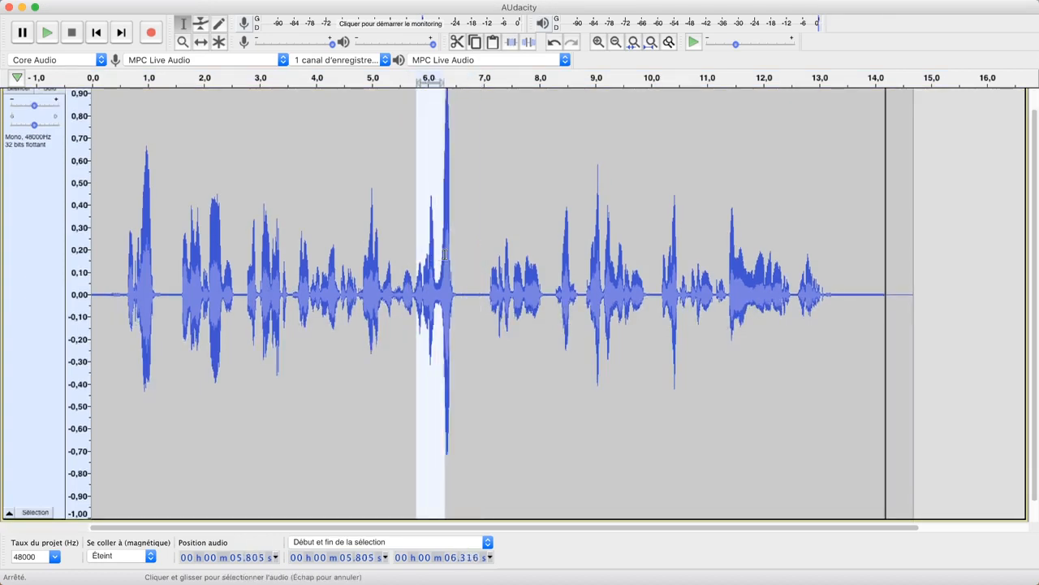
scroll(442, 255, "up", 1)
left_click(140, 7)
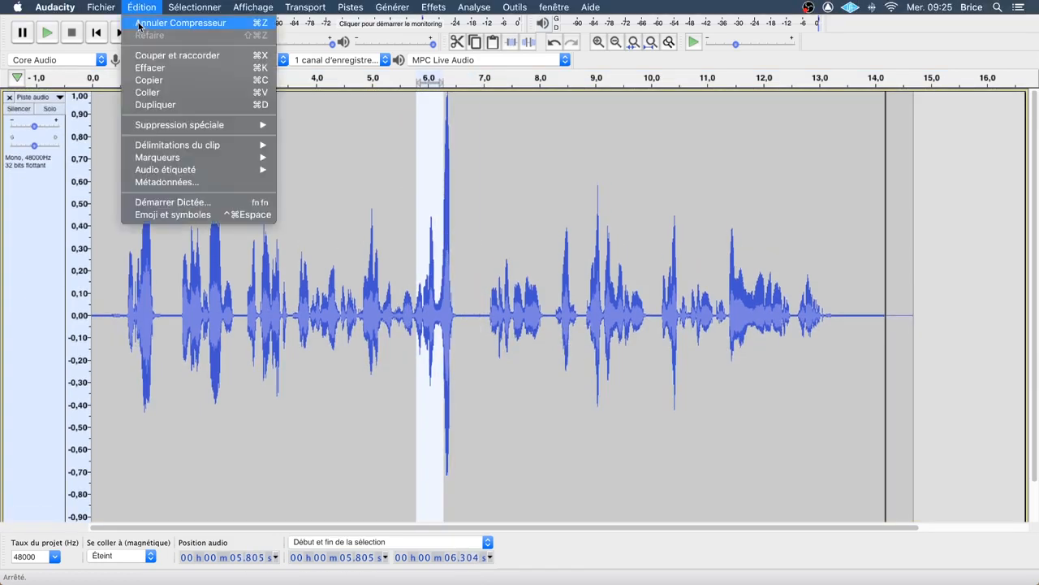
left_click(162, 21)
left_click(636, 256)
scroll(635, 256, "up", 1)
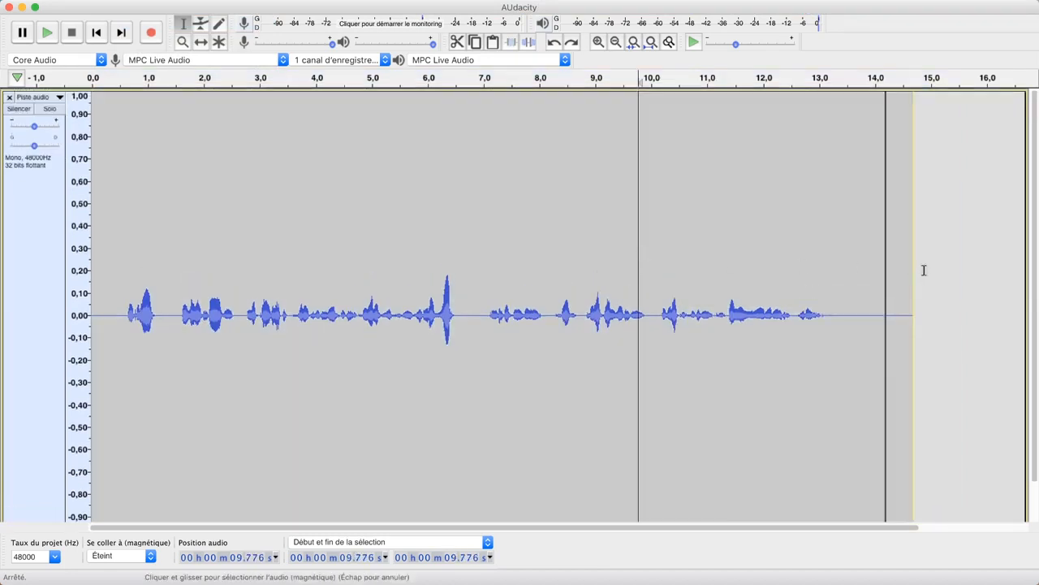
Step: Select the whole recording and apply the Compresseur effect with a -24 dB threshold and 4:1 ratio
left_click_drag(925, 269, 87, 228)
mouse_move(300, 4)
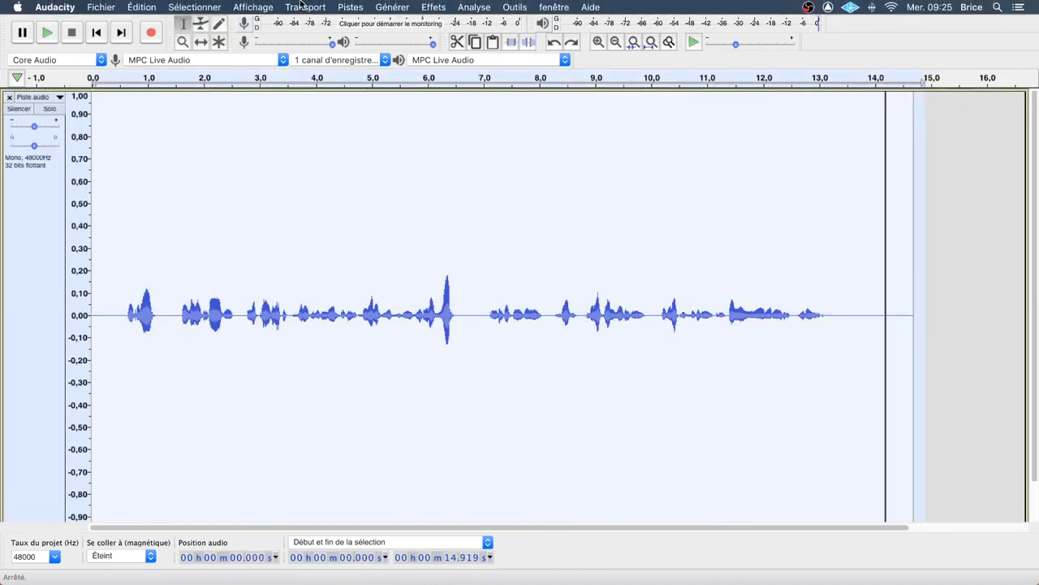
left_click(402, 6)
mouse_move(433, 6)
left_click(467, 138)
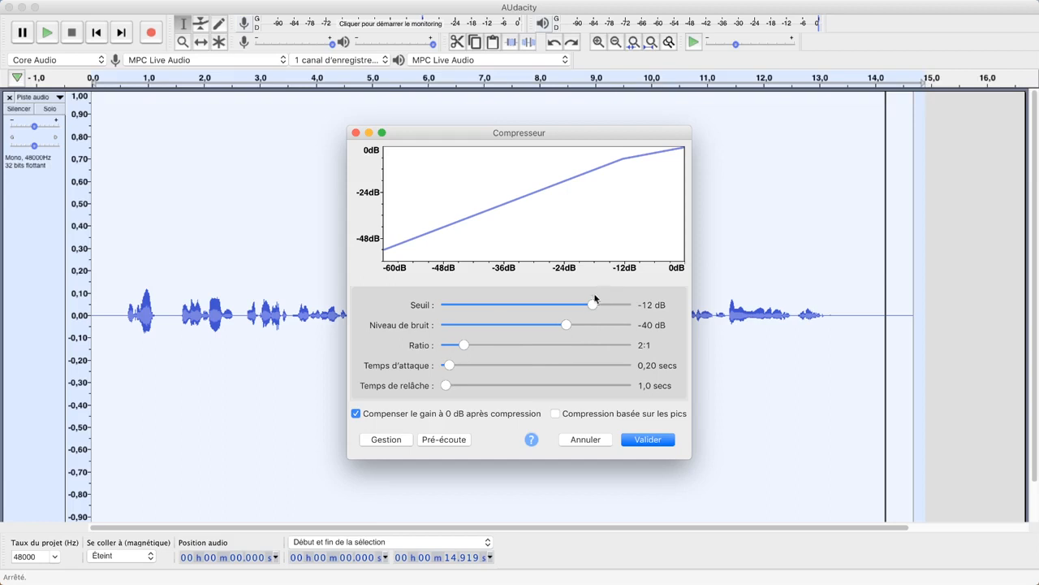
left_click_drag(592, 307, 554, 310)
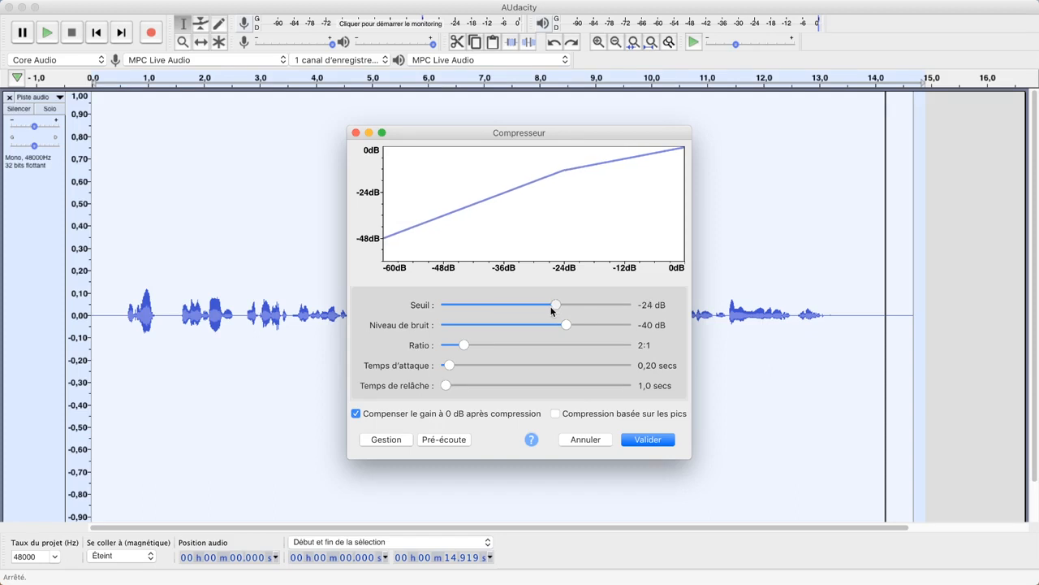
left_click_drag(465, 341, 506, 341)
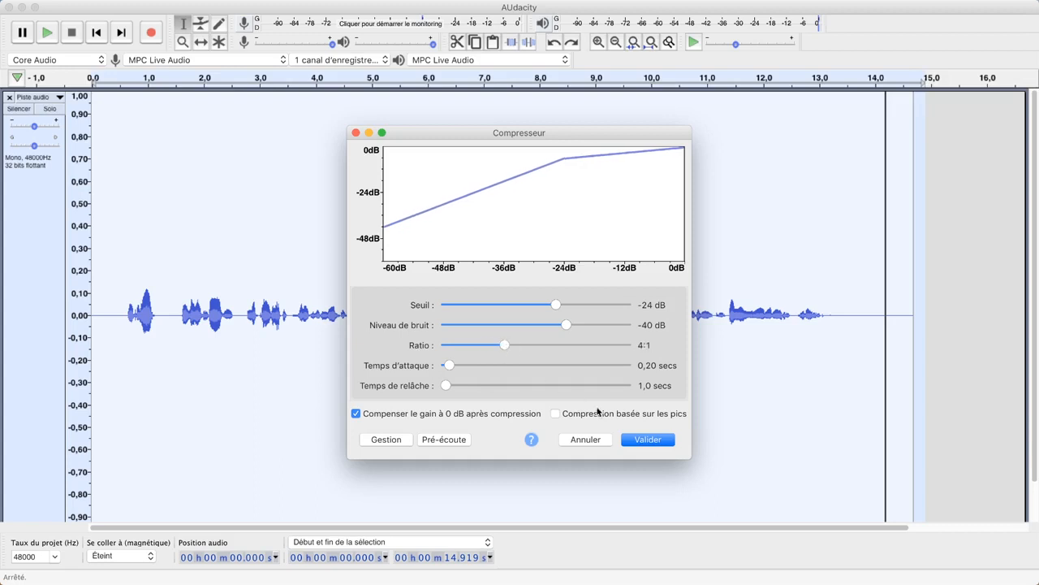
left_click(640, 449)
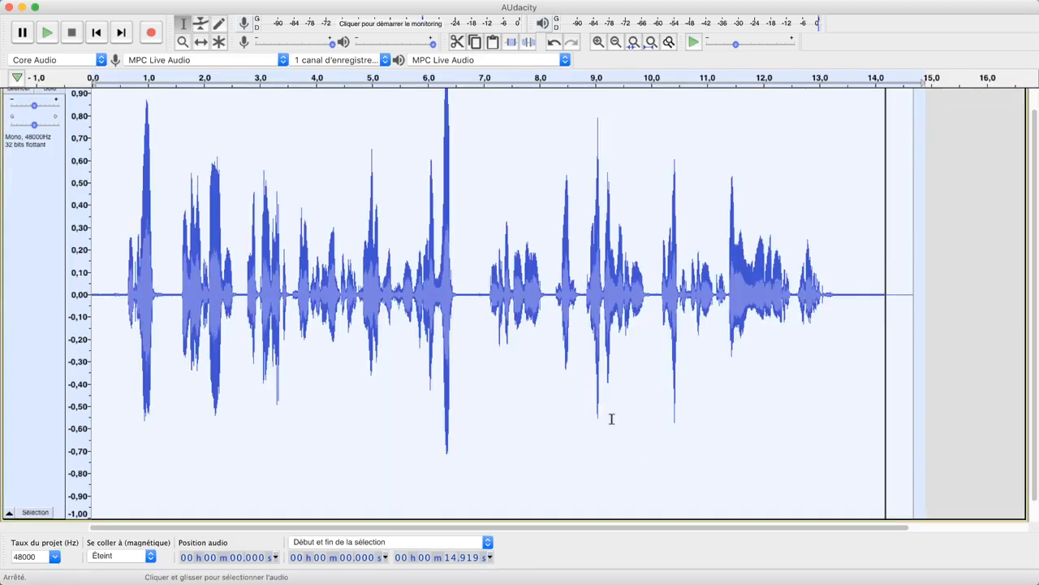
Step: Play the recording with the 4:1 compression from the beginning, and undo that compression
left_click(47, 32)
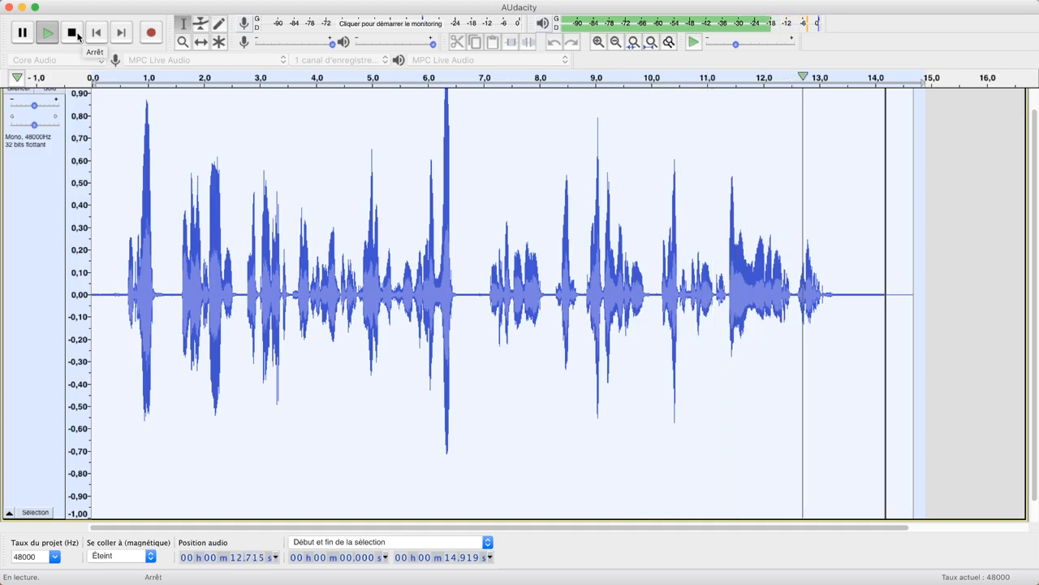
left_click(75, 34)
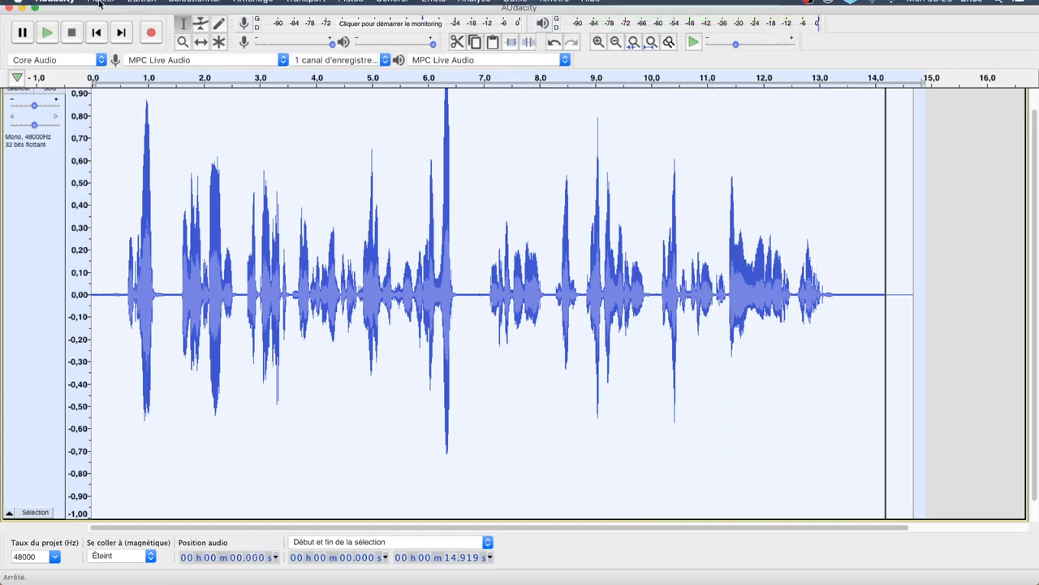
left_click(142, 7)
left_click(170, 23)
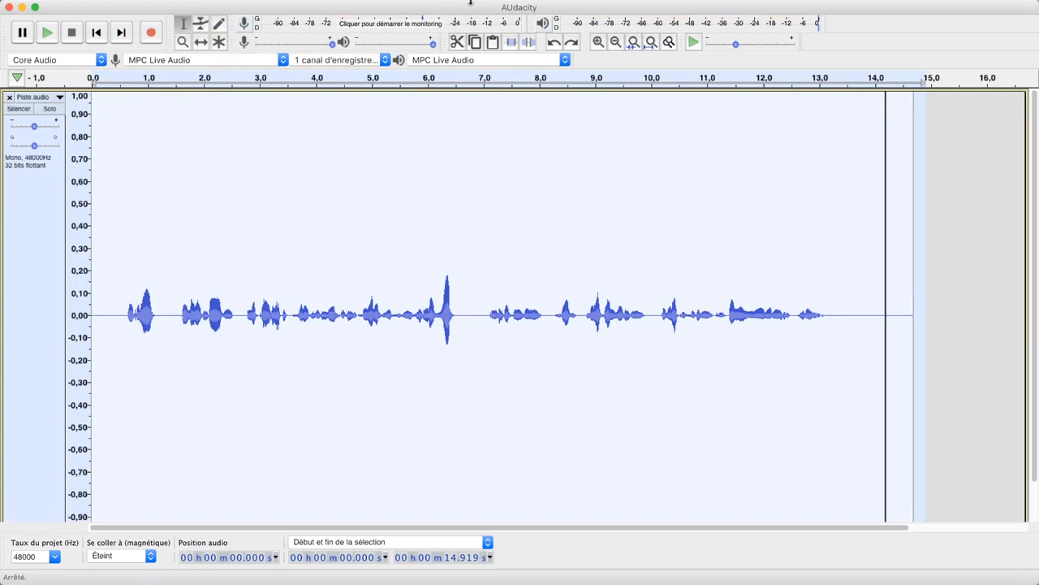
Step: Apply the Compresseur effect to the whole recording with a -36 dB threshold and 8:1 ratio
mouse_move(470, 3)
left_click(434, 7)
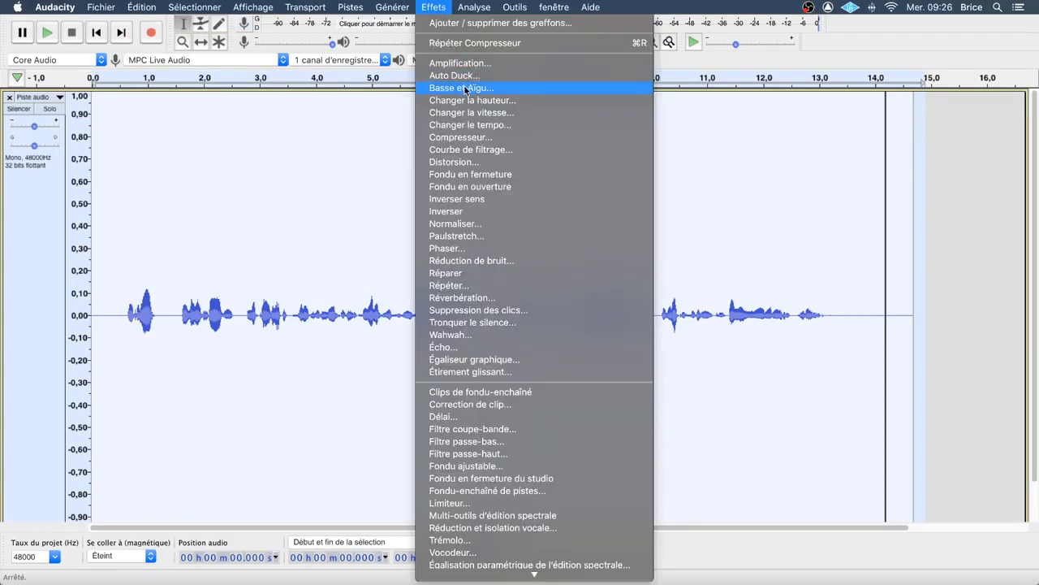
left_click(478, 138)
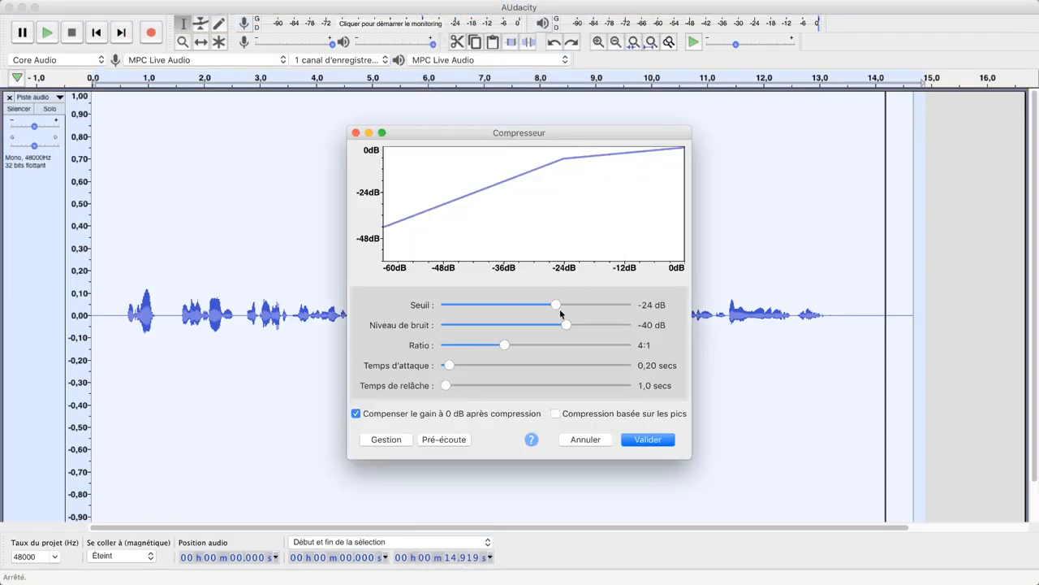
left_click_drag(559, 308, 519, 311)
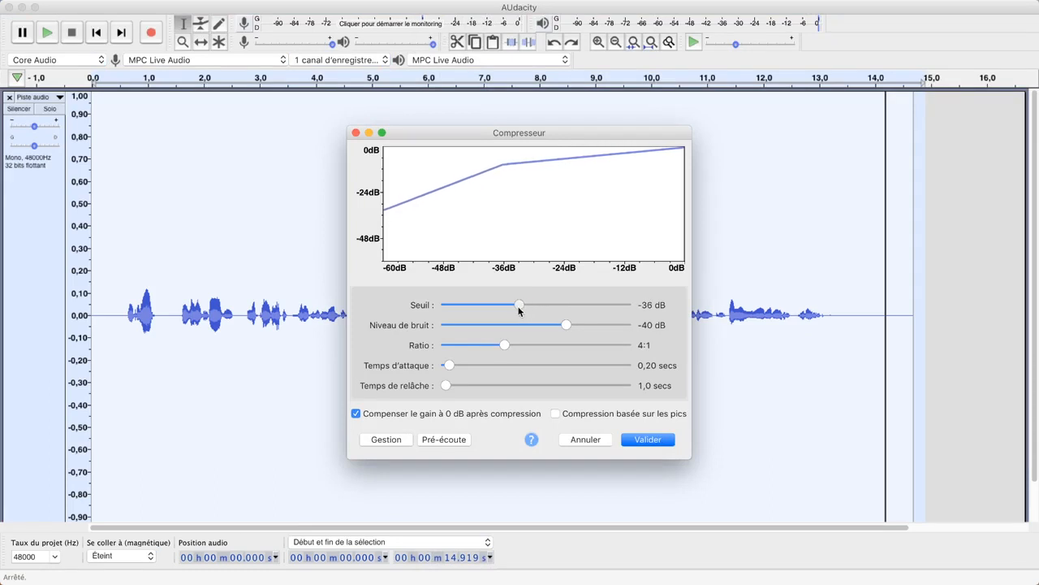
left_click_drag(506, 345, 590, 347)
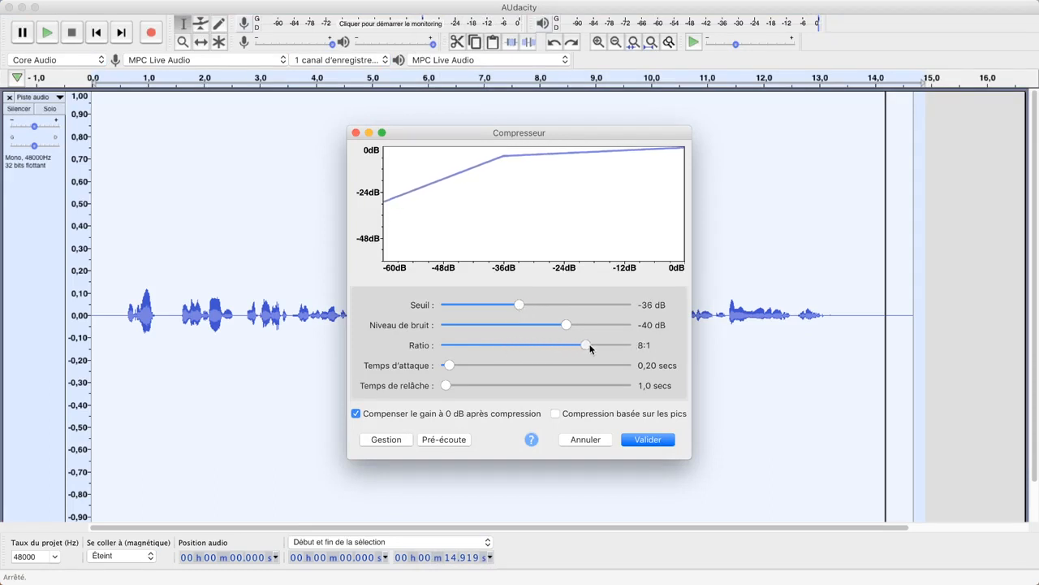
left_click(657, 441)
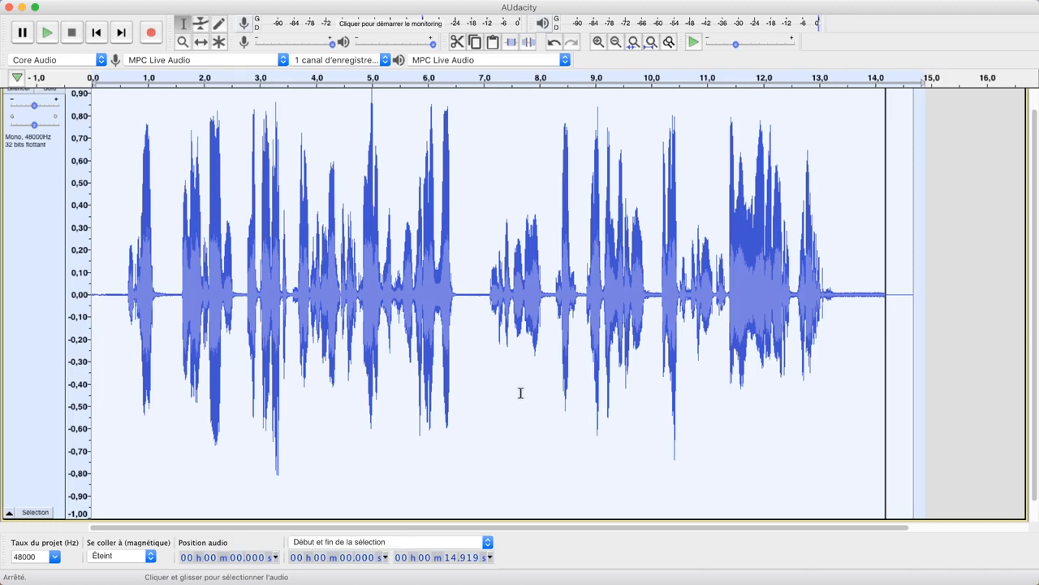
Step: Play the recording with the 8:1 compression from the beginning, and undo that compression
key("space")
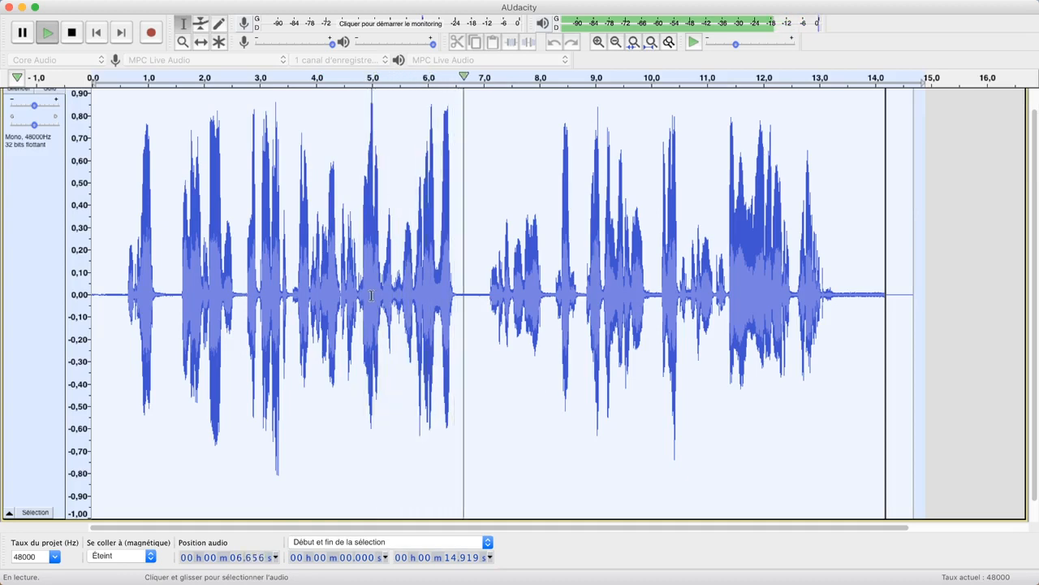
scroll(629, 278, "up", 1)
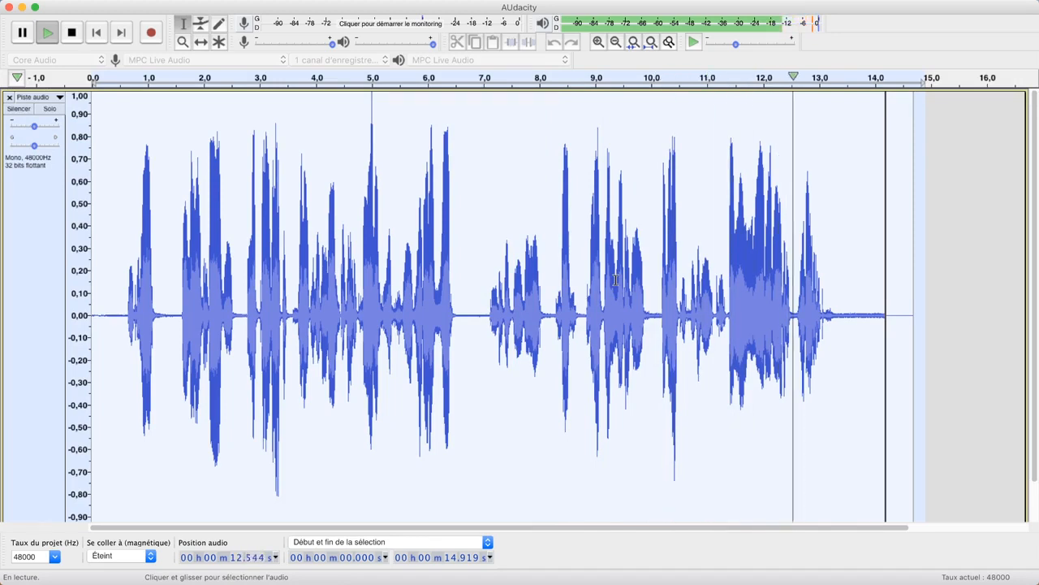
key("space")
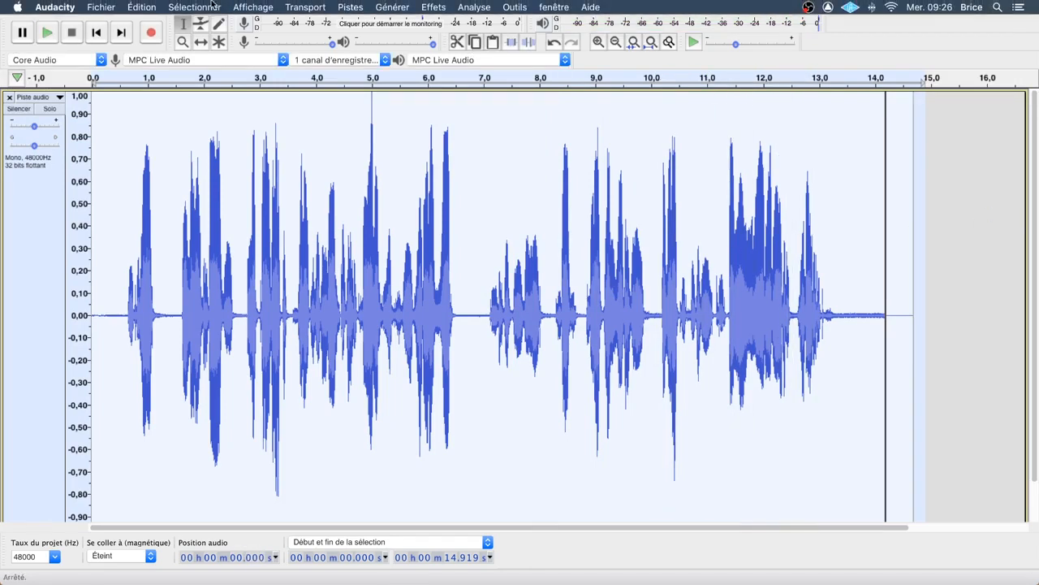
left_click(144, 8)
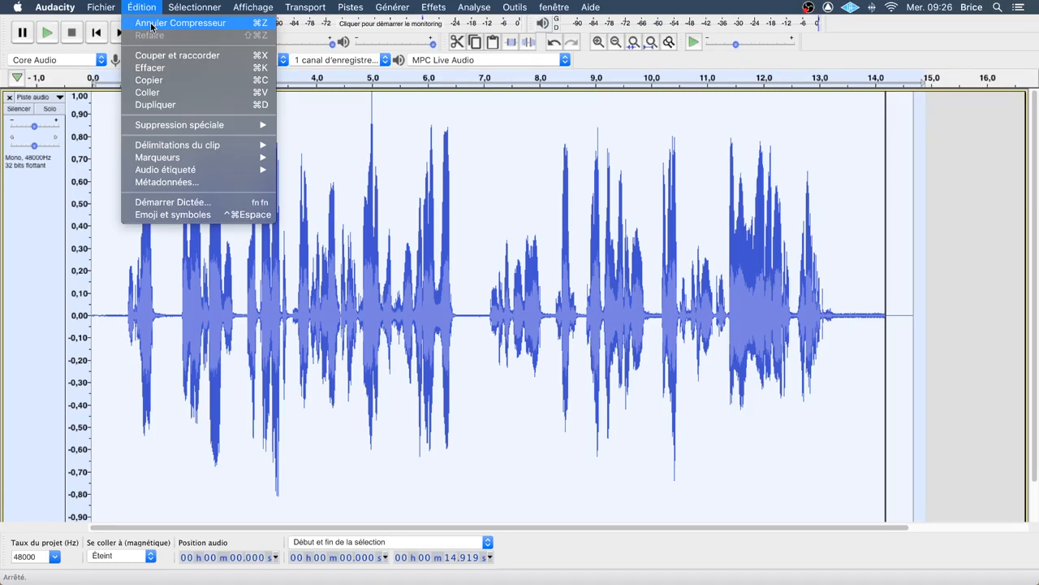
left_click(151, 28)
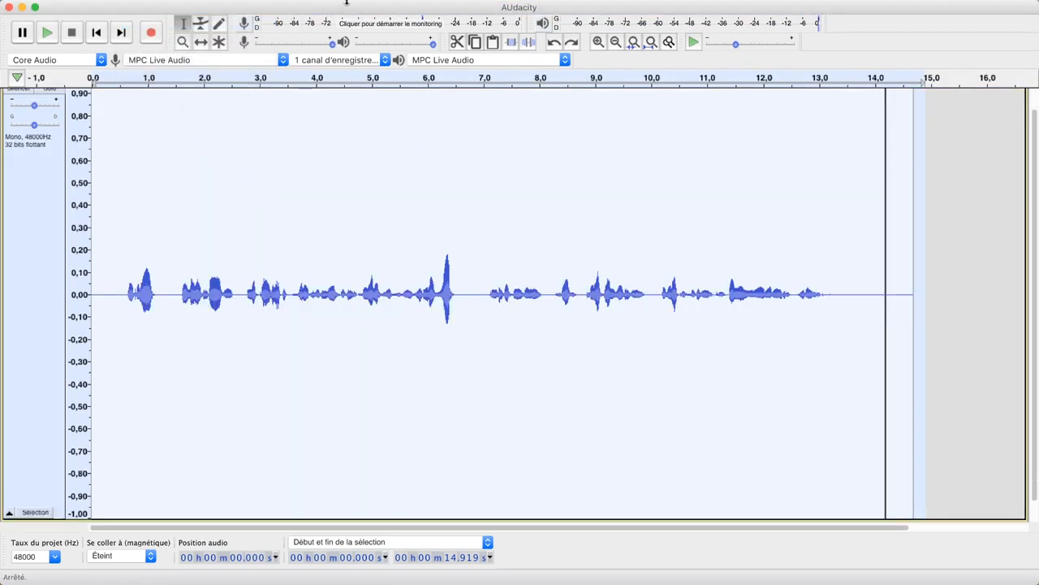
Step: Set the Compresseur effect for the whole recording to a -24 dB threshold and 4:1 ratio
left_click(433, 8)
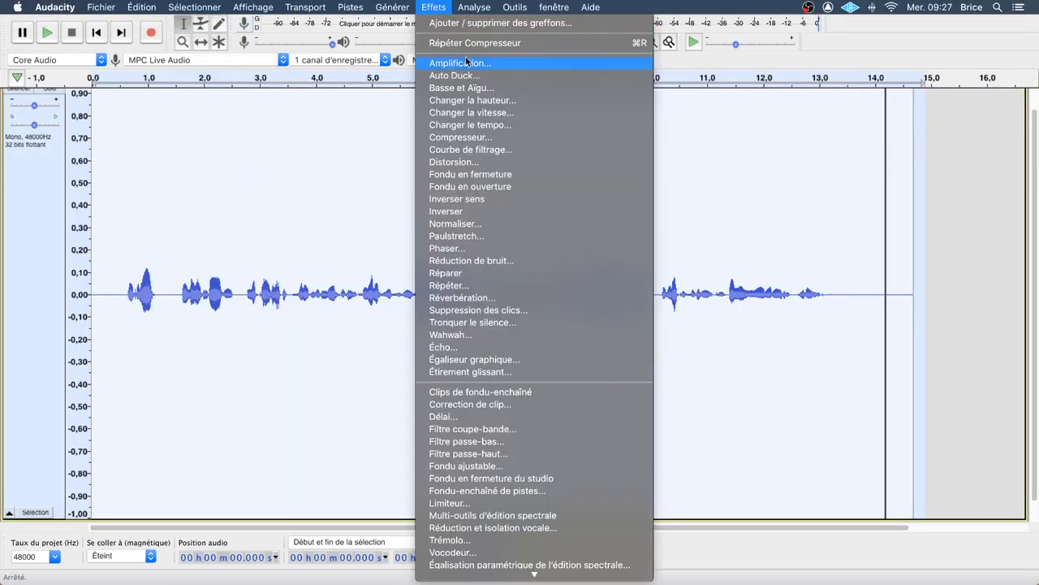
left_click(460, 138)
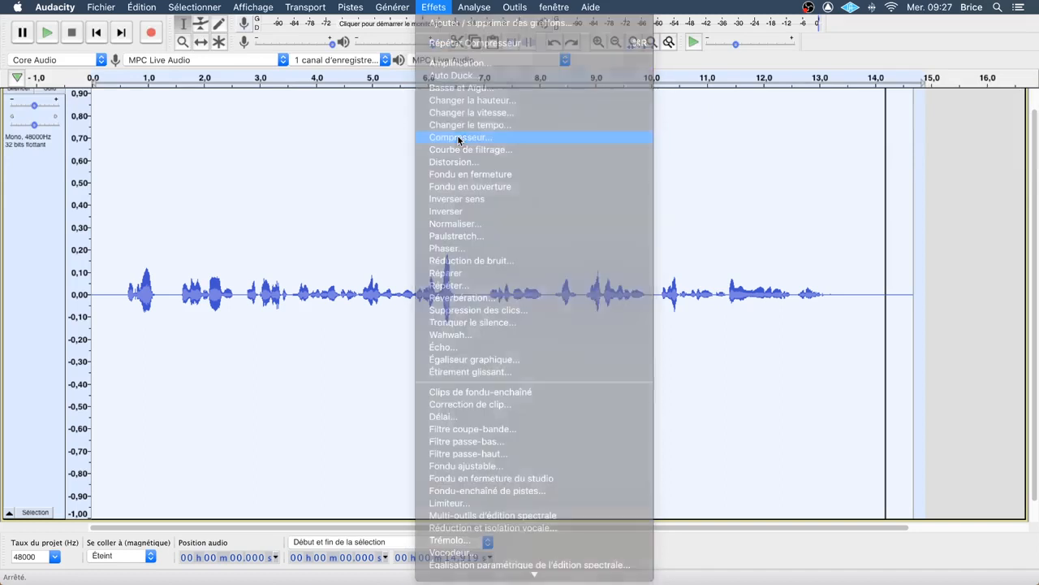
left_click_drag(516, 304, 552, 306)
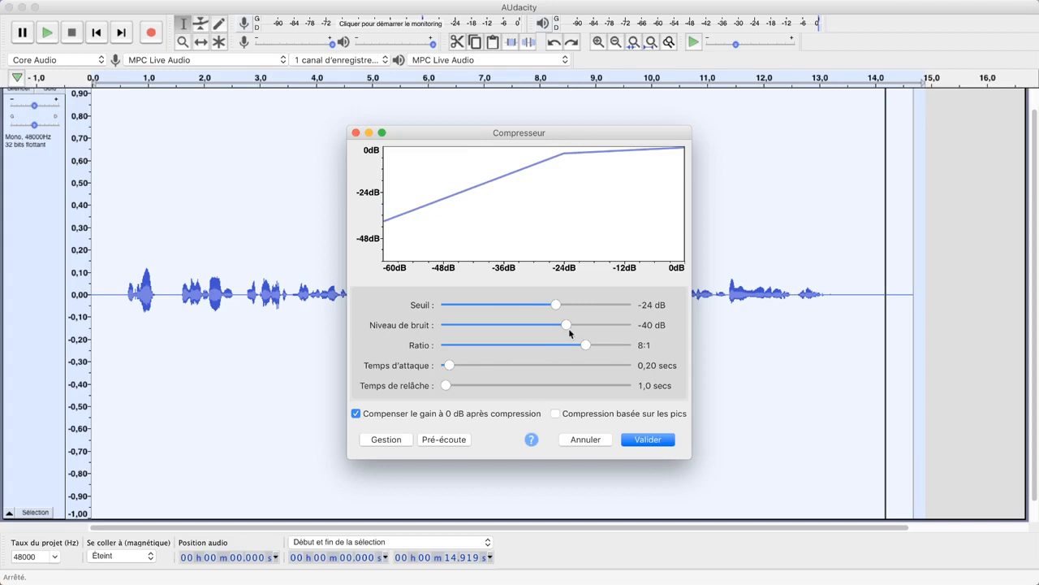
left_click_drag(585, 346, 505, 357)
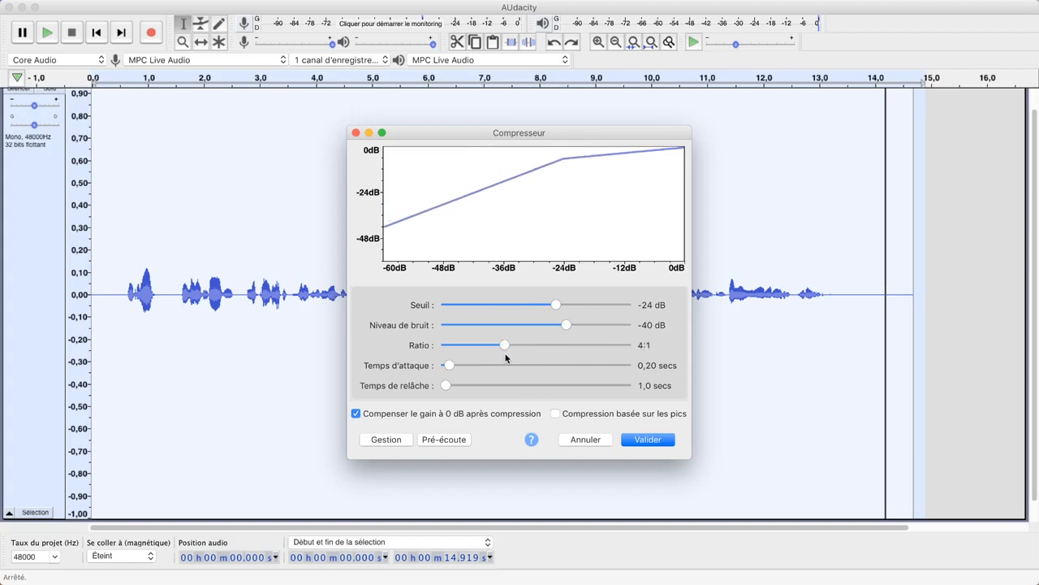